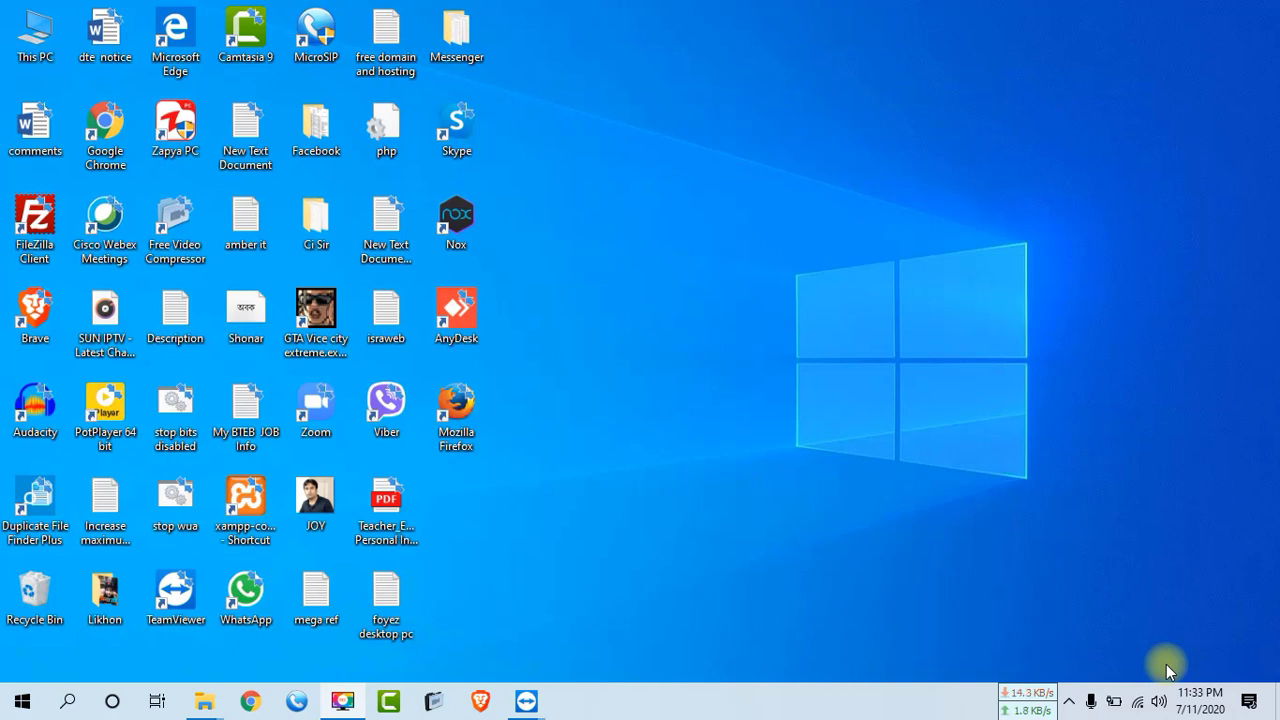
- Launch Zoom from the desktop and sign in to the account
right_click(708, 200)
left_click(757, 250)
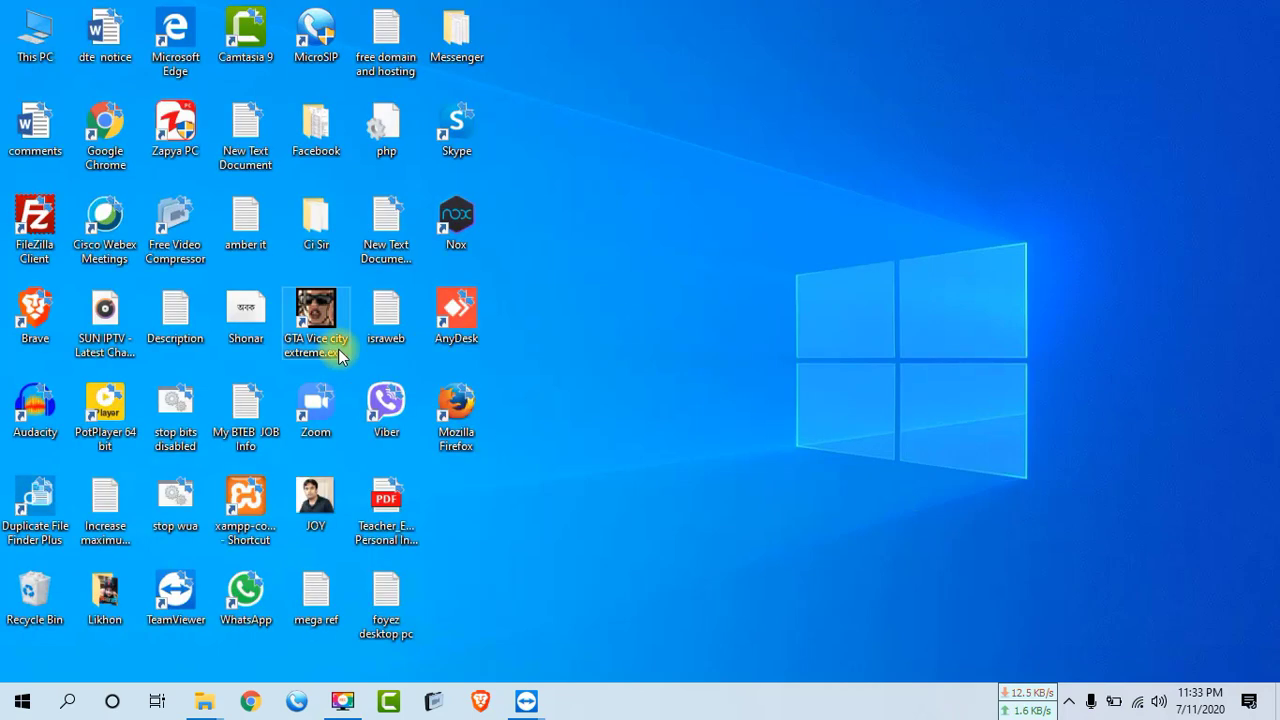
double_click(315, 413)
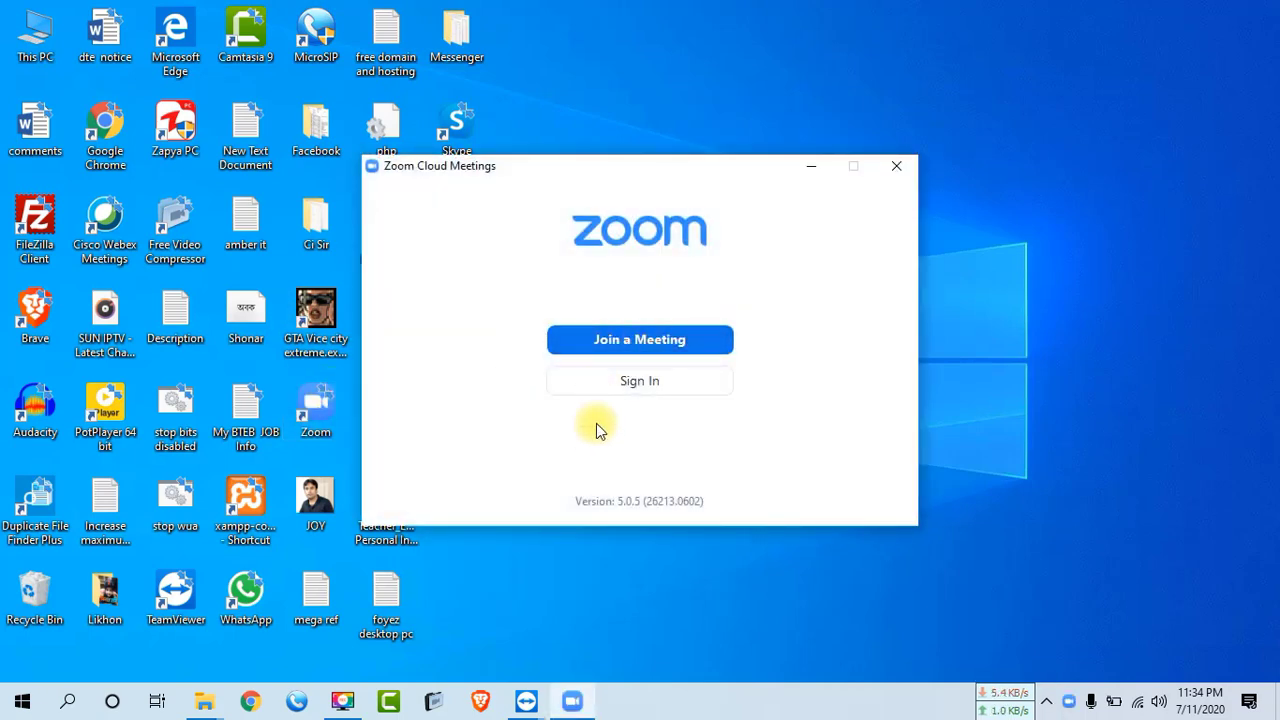
left_click(640, 381)
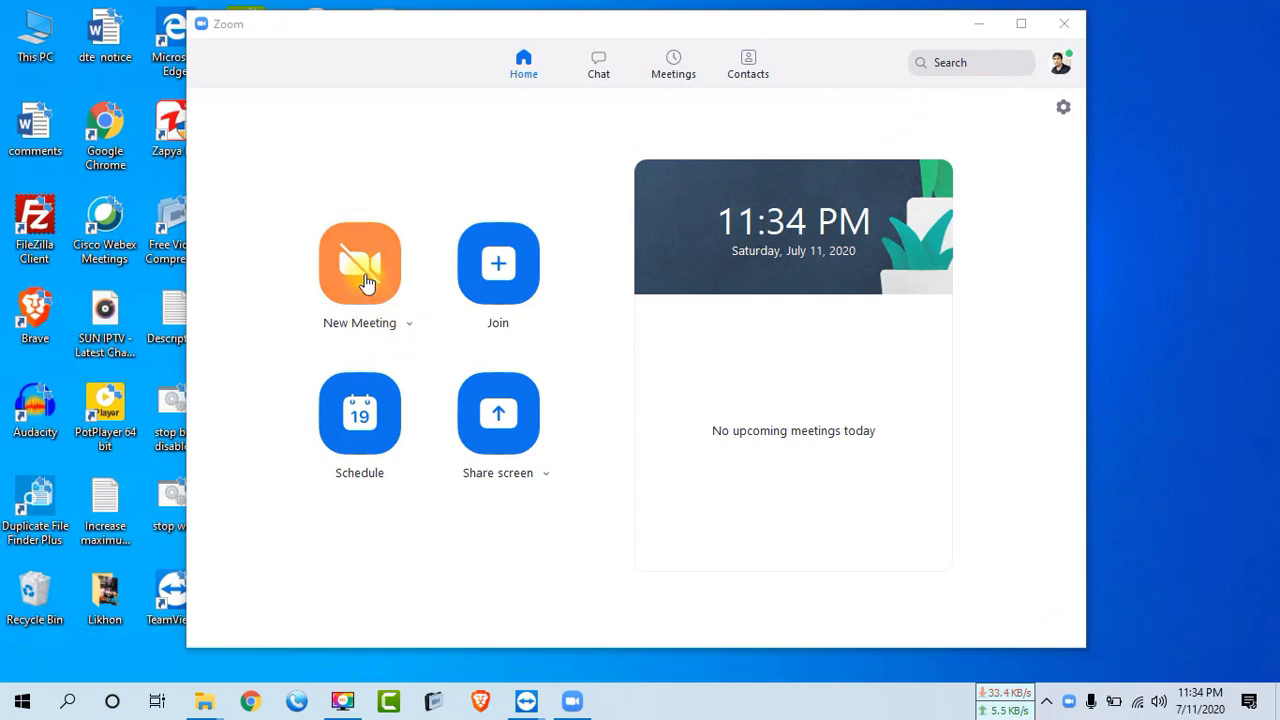
- Turn on Start with video for new meetings
left_click(408, 326)
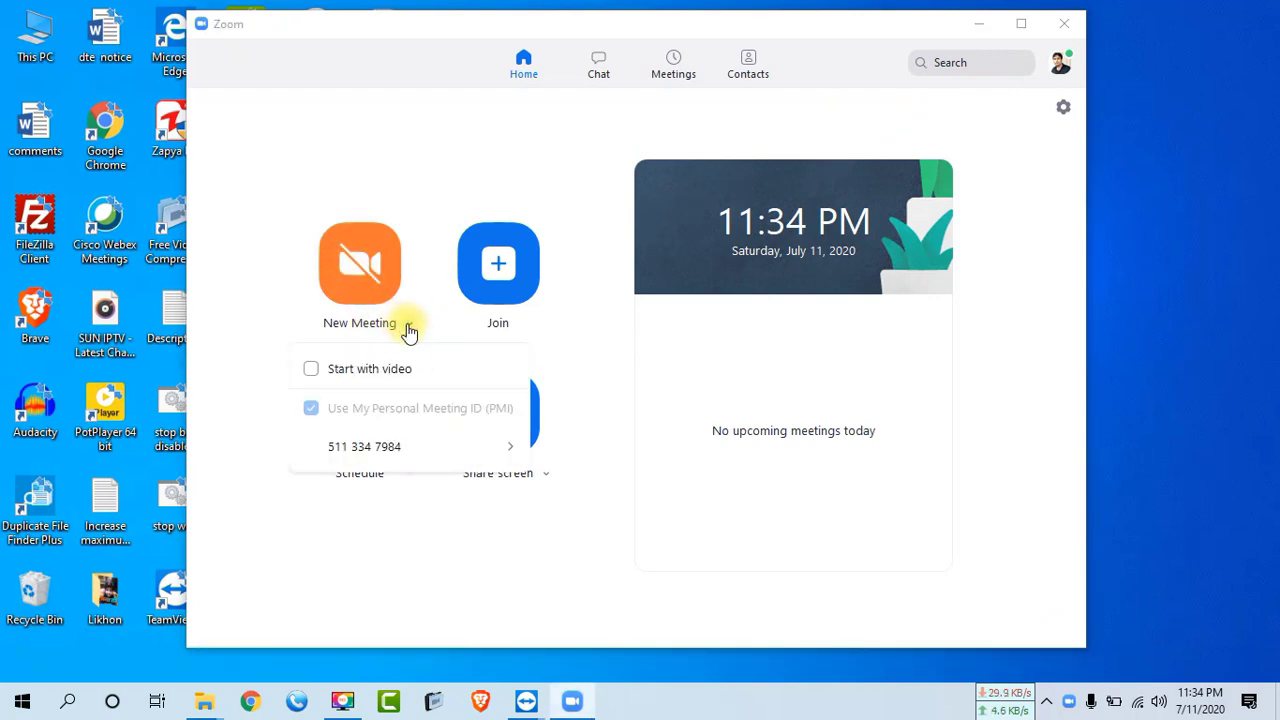
left_click(312, 372)
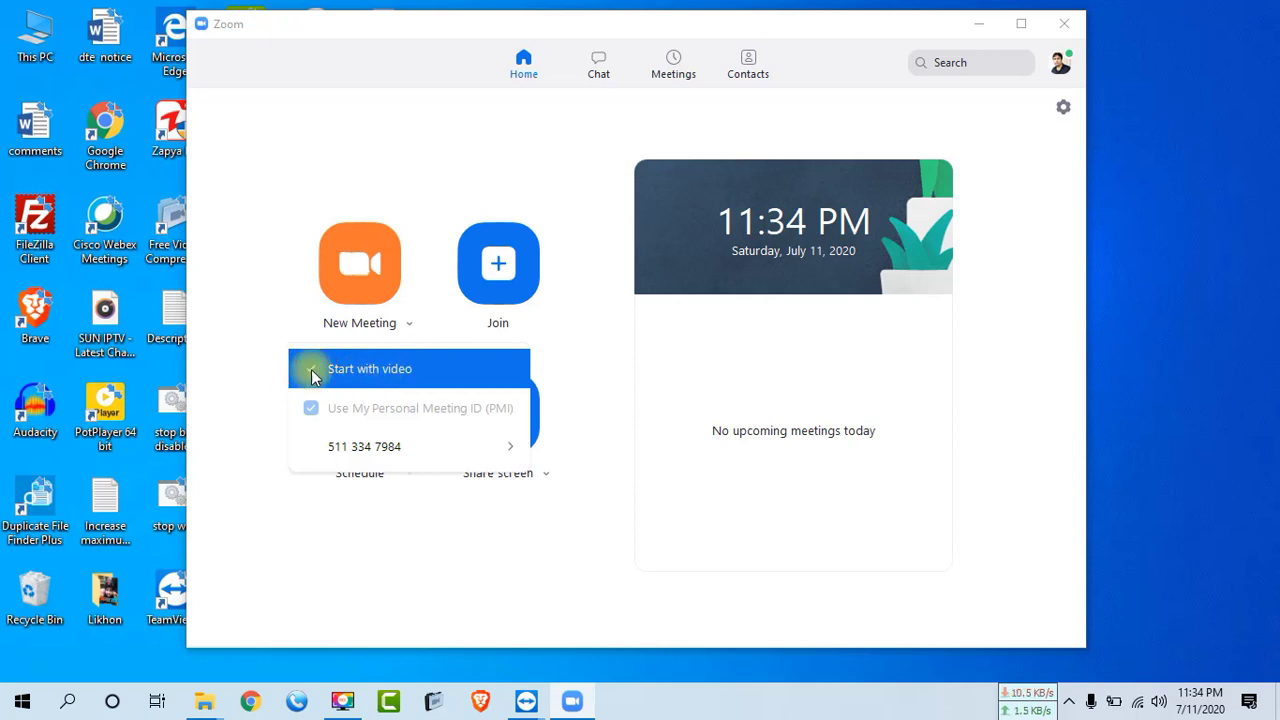
left_click(279, 287)
- Turn off Start with video for new meetings
left_click(409, 323)
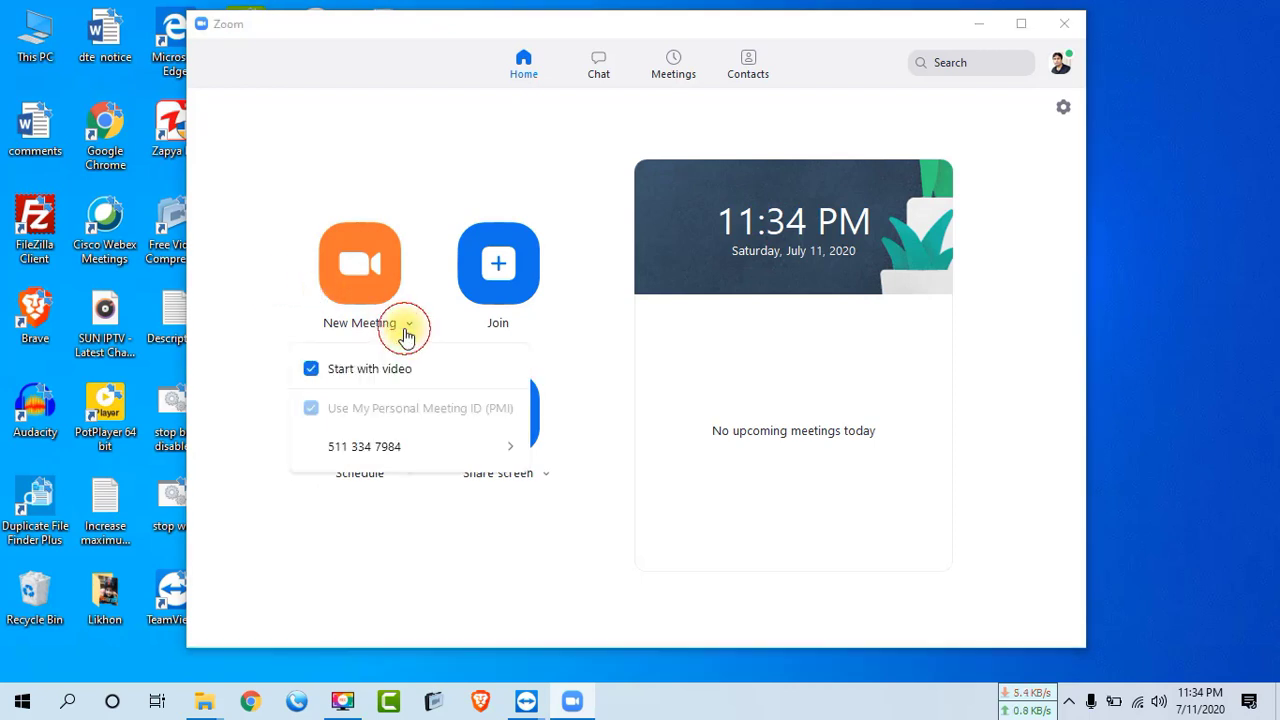
left_click(311, 369)
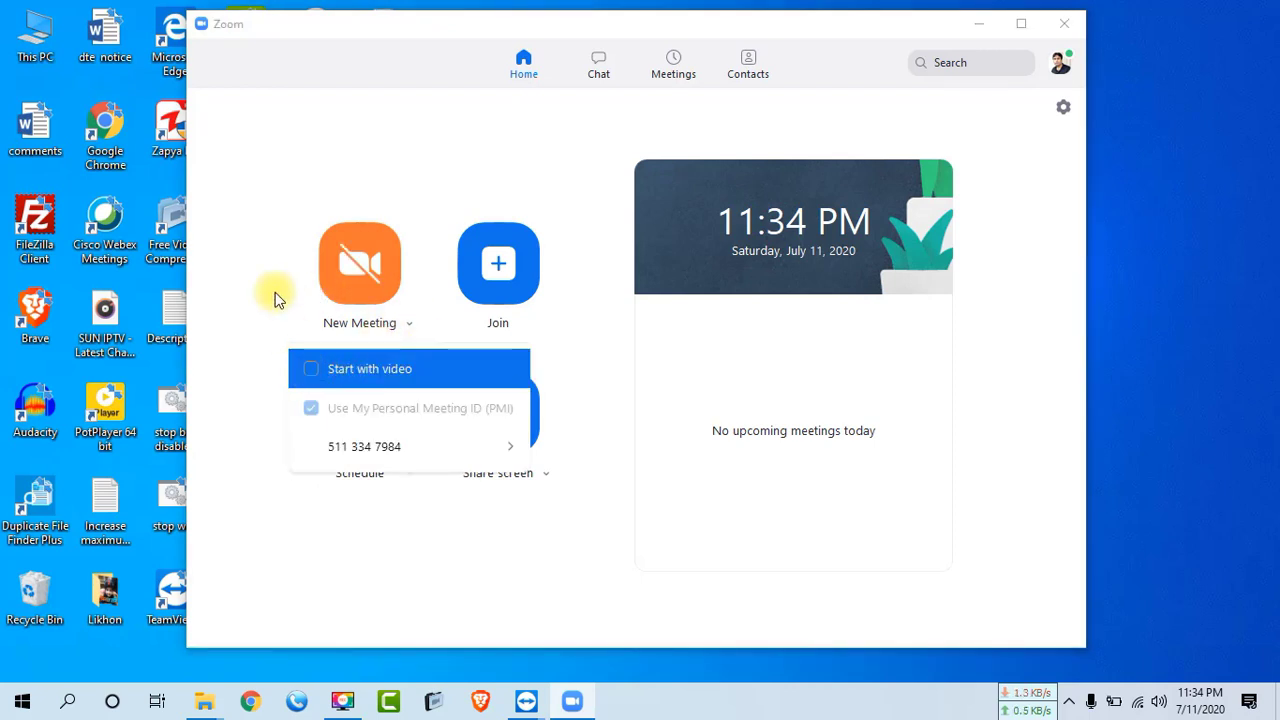
left_click(276, 298)
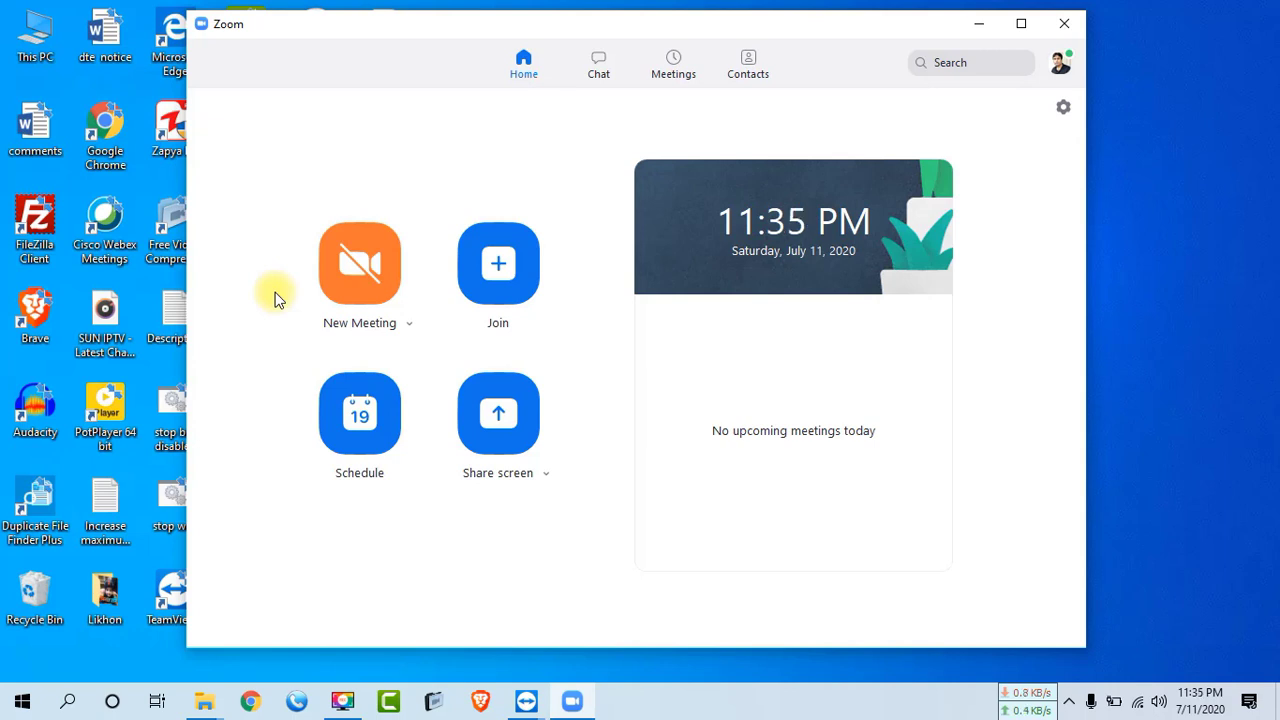
- Review the Personal Meeting ID settings for new meetings and close them without changing anything
left_click(408, 323)
mouse_move(366, 456)
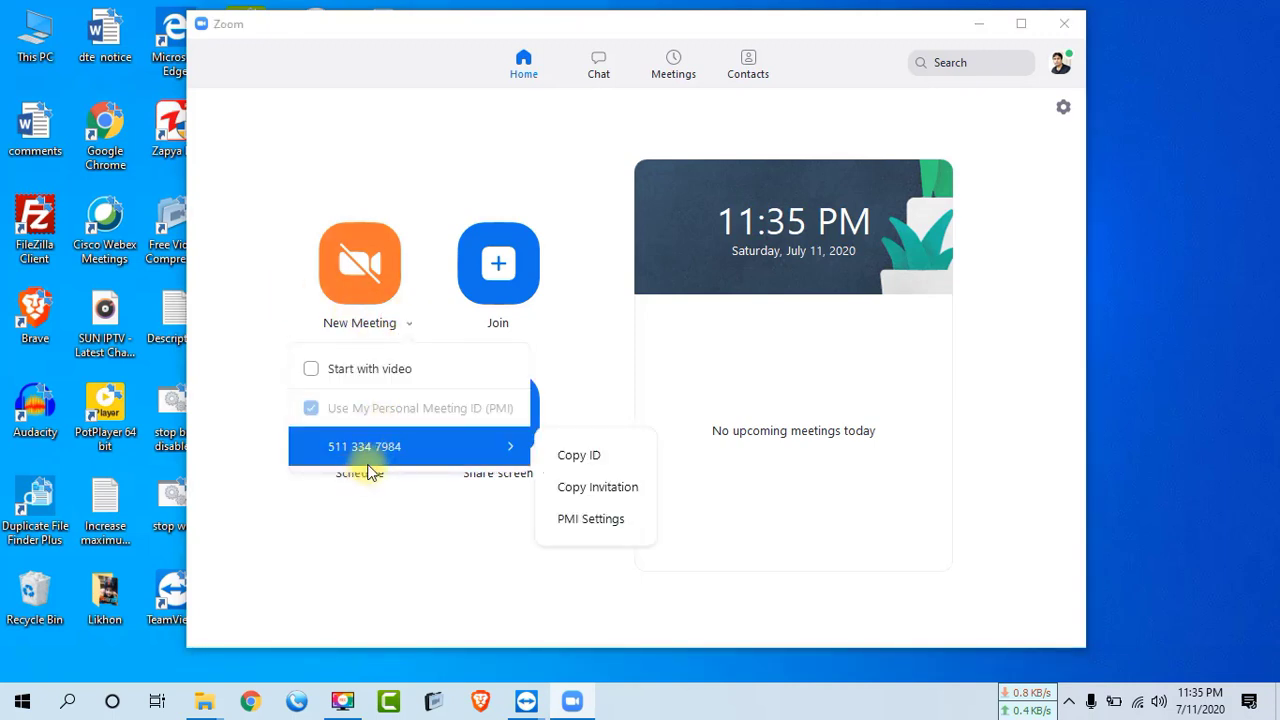
left_click(590, 519)
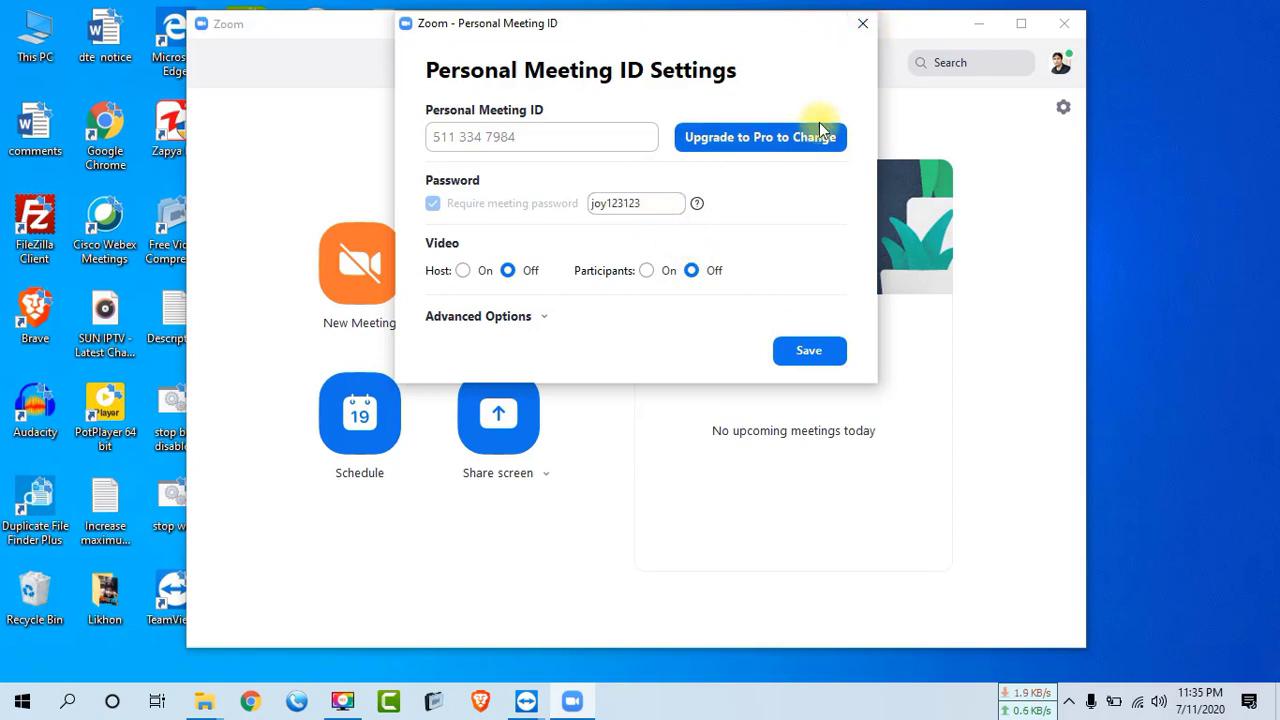
left_click(860, 25)
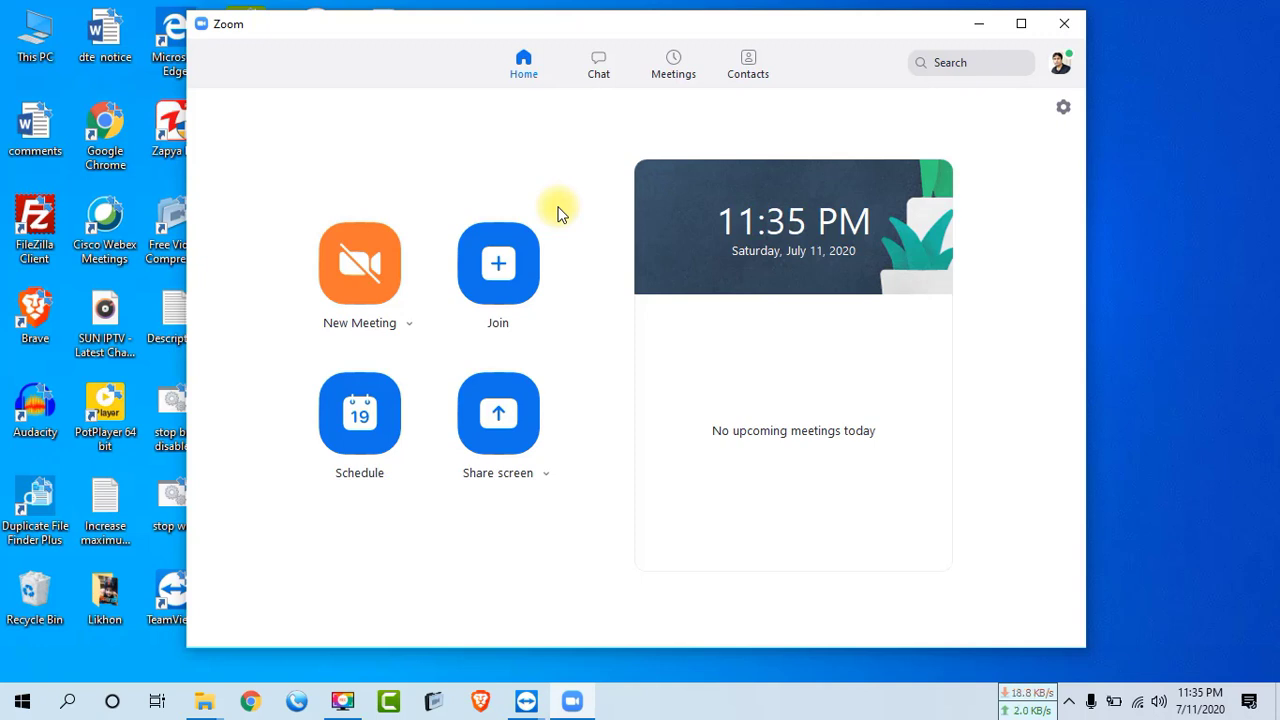
- Start a new meeting with video off in a maximized window and stop its recording
left_click(353, 296)
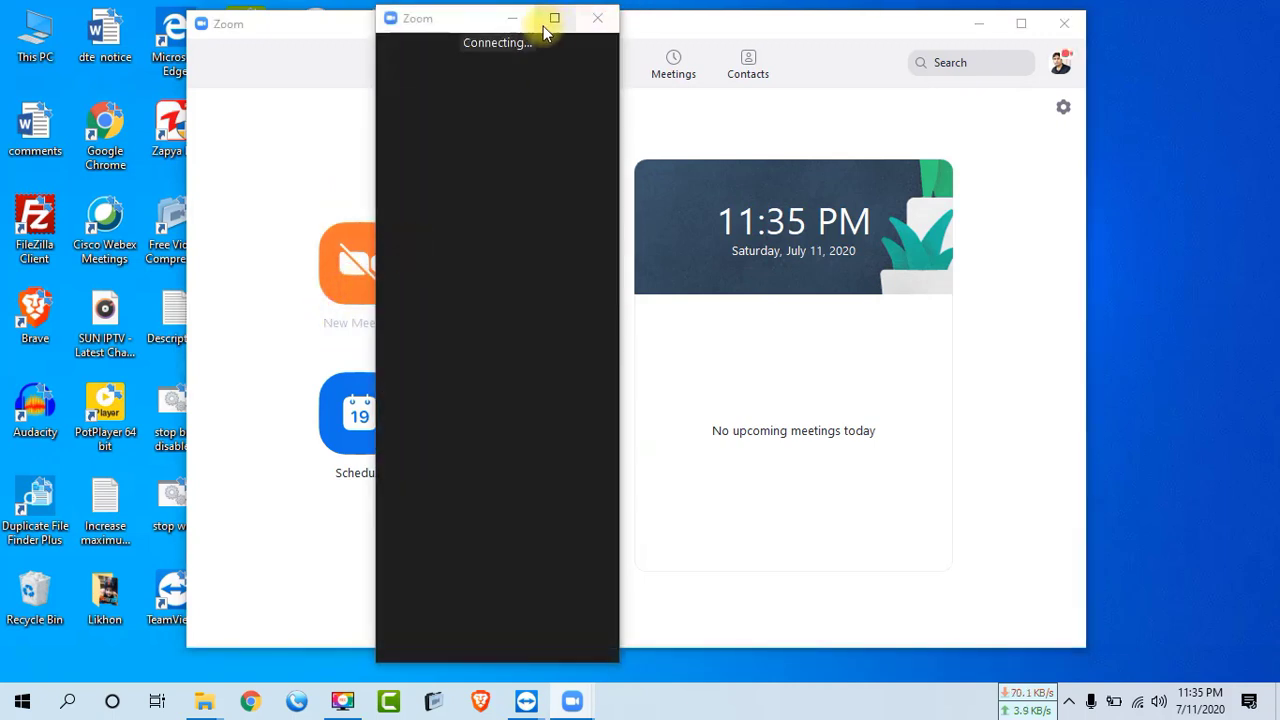
left_click(554, 20)
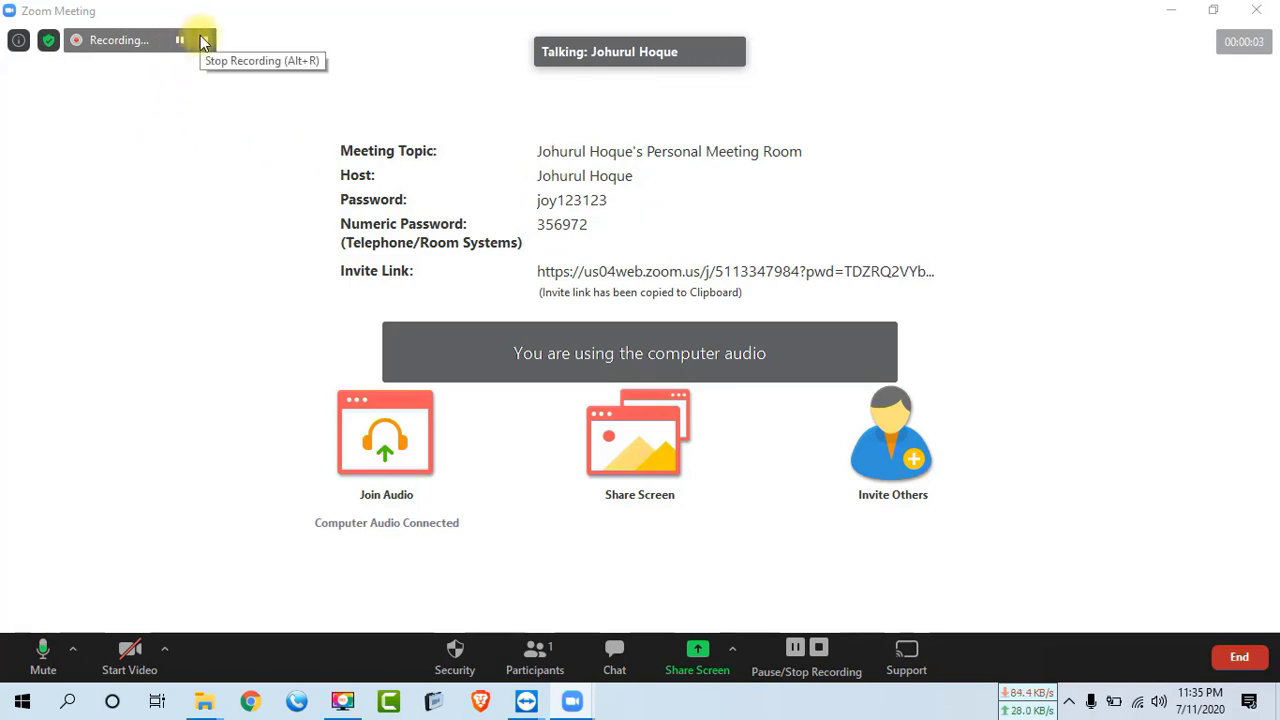
left_click(204, 42)
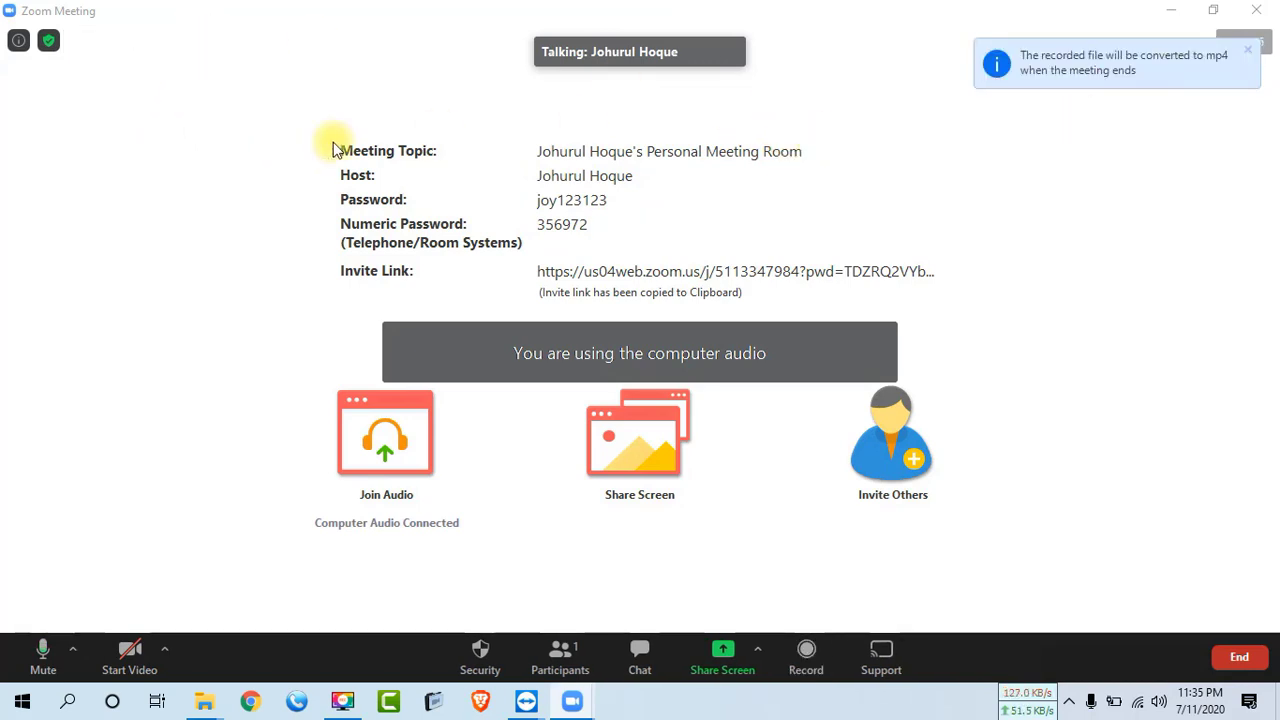
left_click(18, 42)
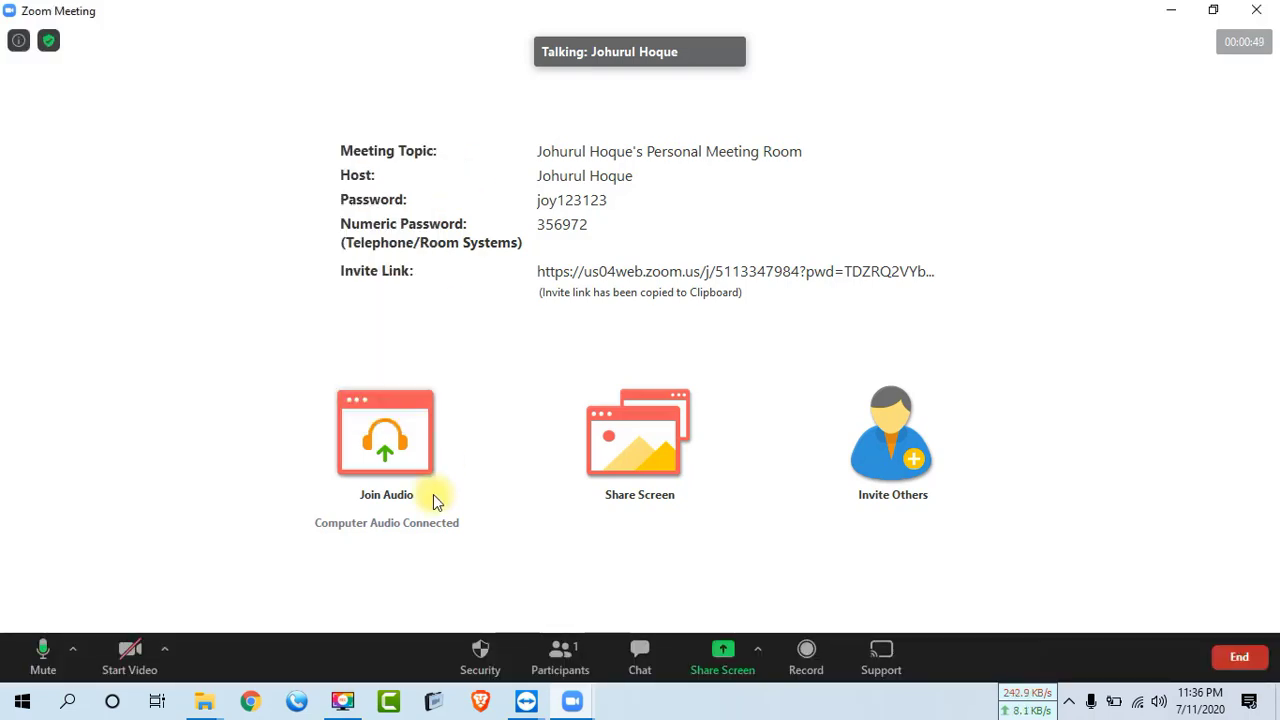
- Enable the waiting room for the meeting and allow participants to share their screen
left_click(472, 655)
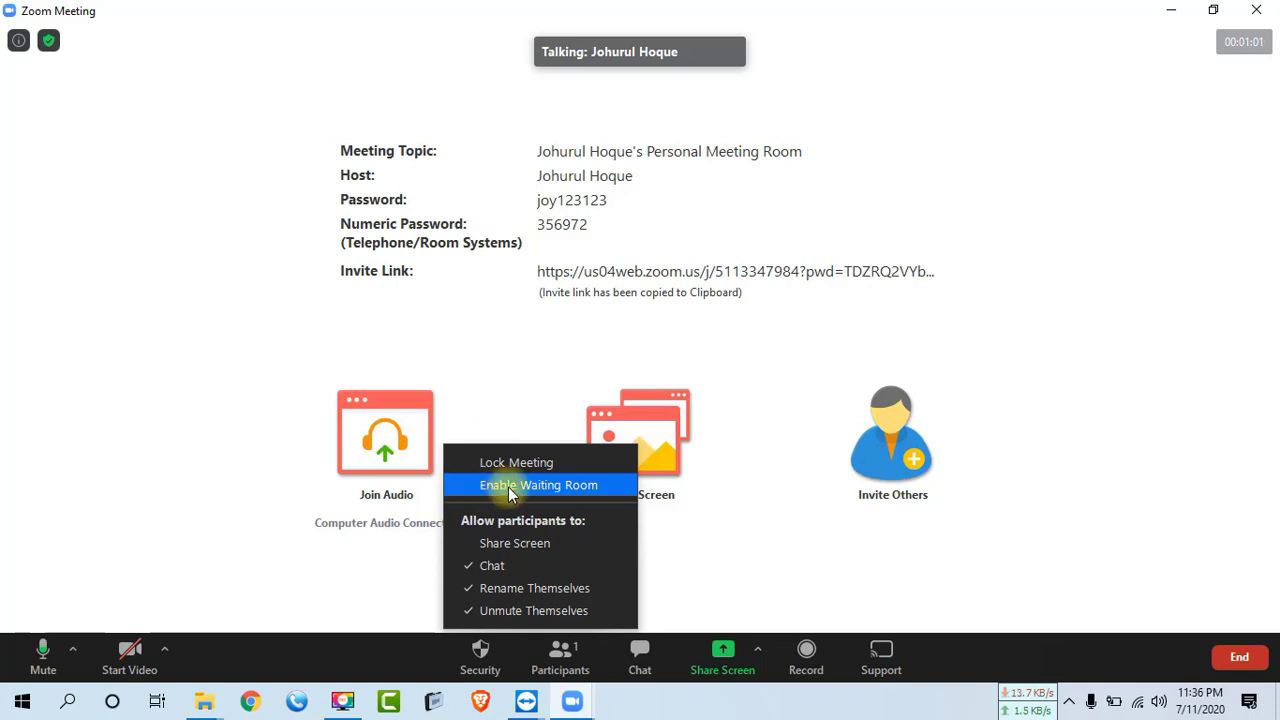
left_click(463, 484)
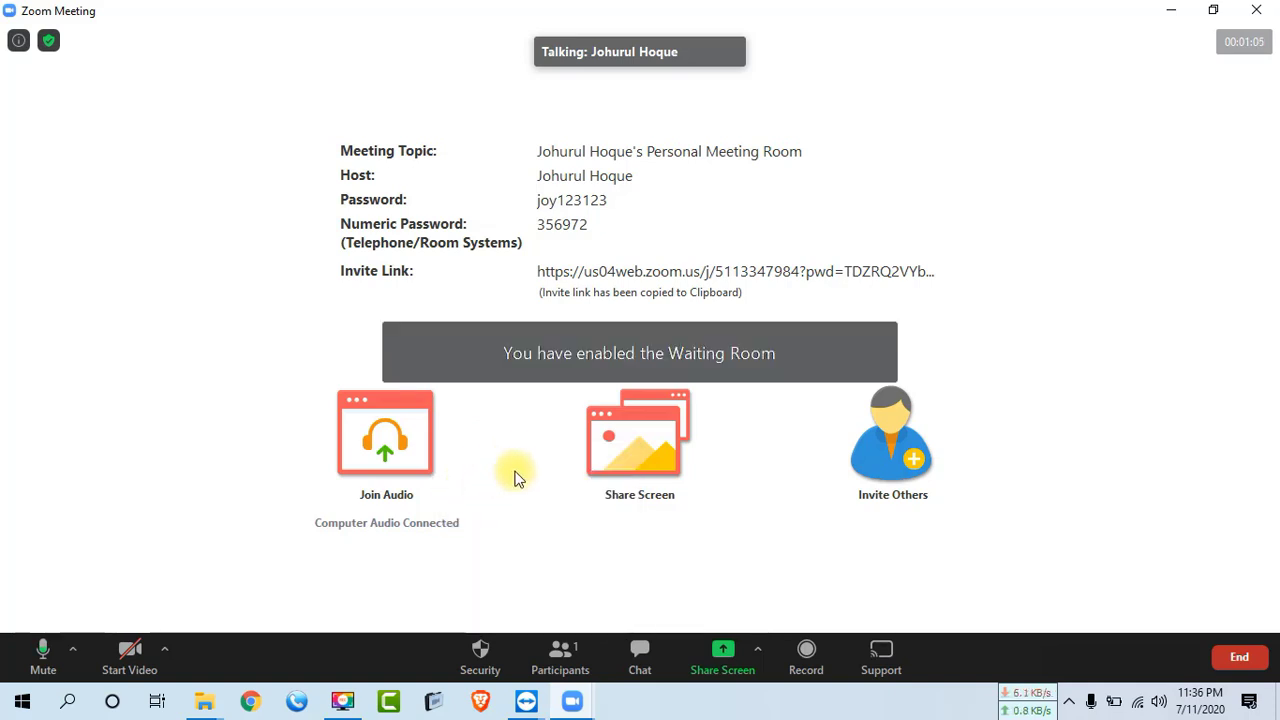
left_click(480, 655)
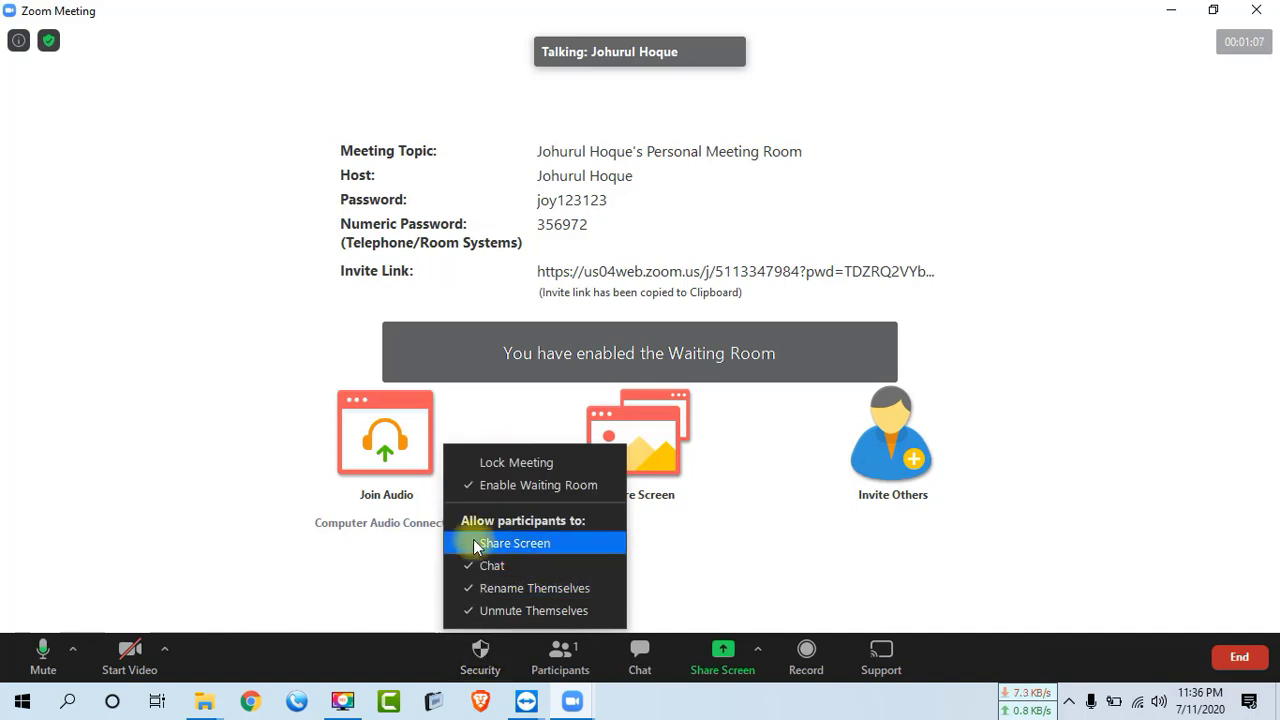
left_click(478, 543)
left_click(476, 655)
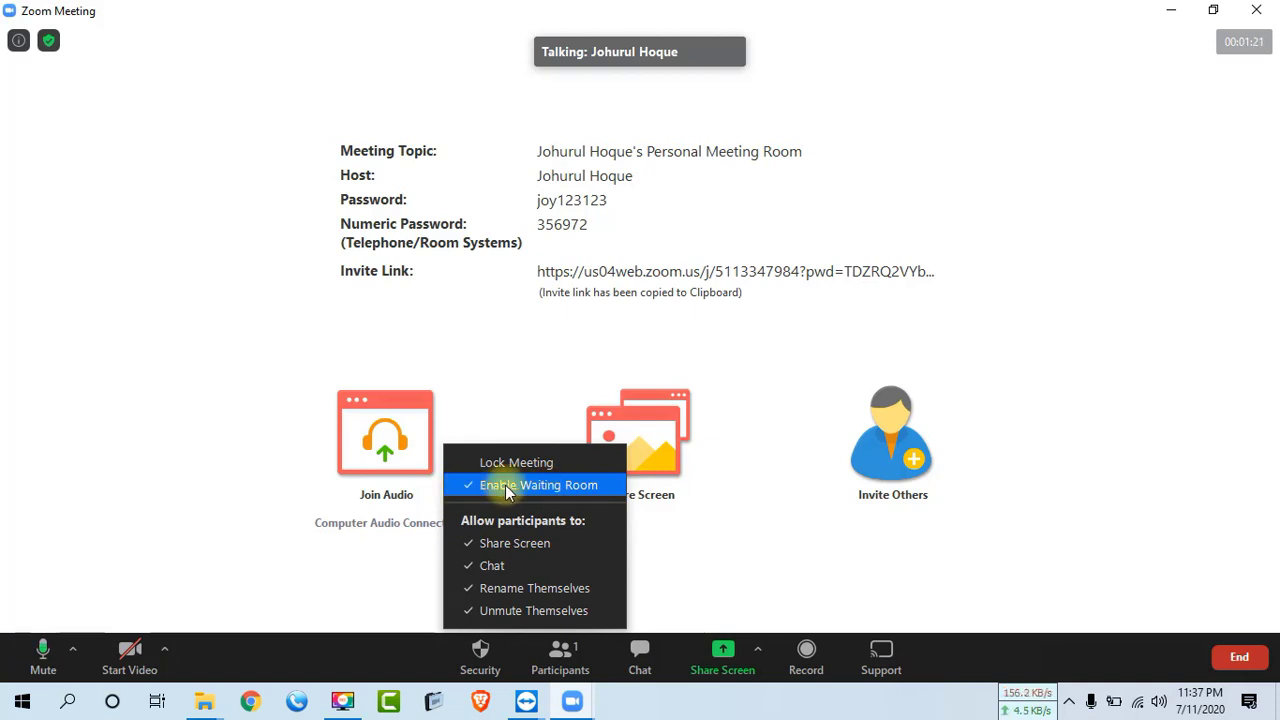
left_click(466, 347)
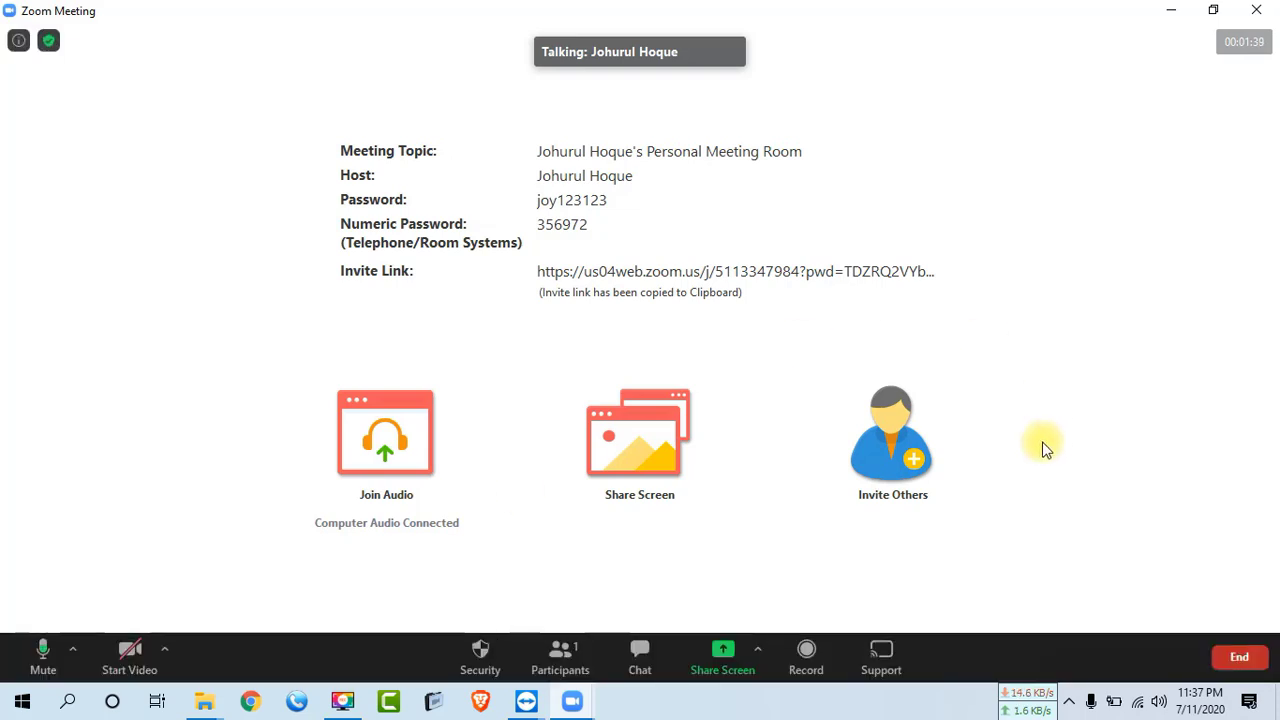
- Examine the participants list and the meeting's security options, including the waiting room and the participant permissions
left_click(560, 655)
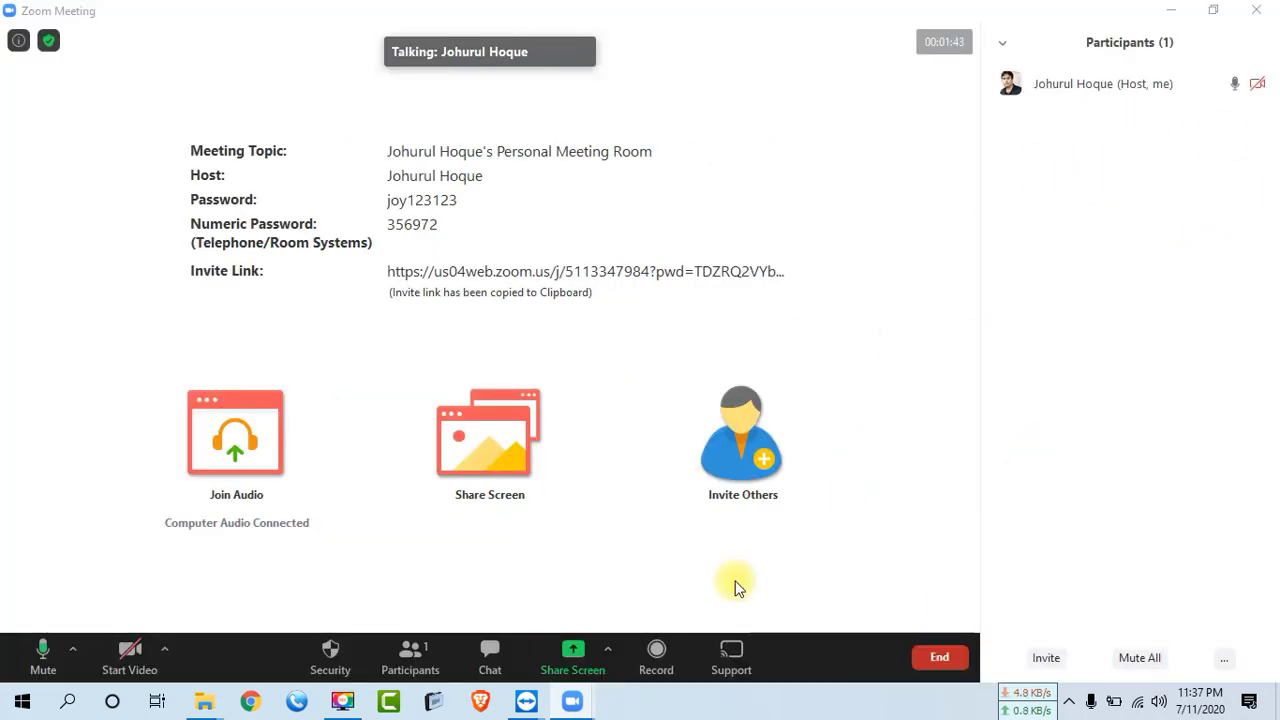
left_click(330, 652)
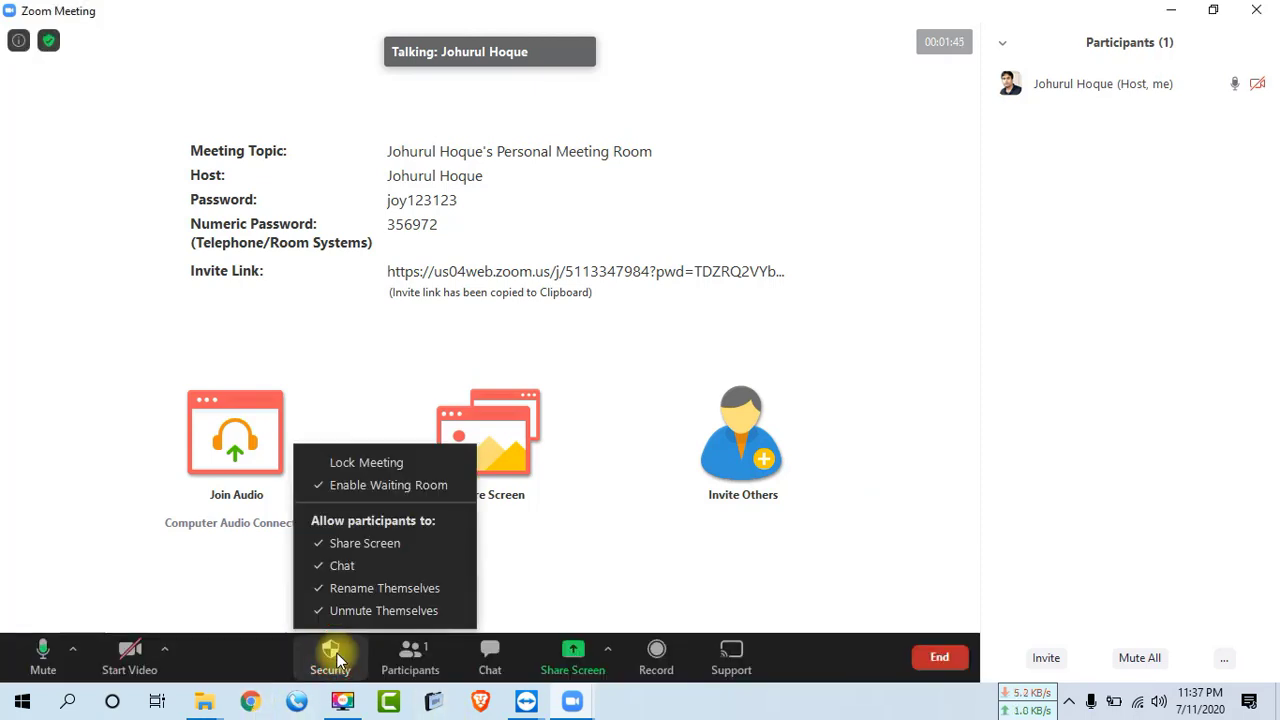
left_click(588, 520)
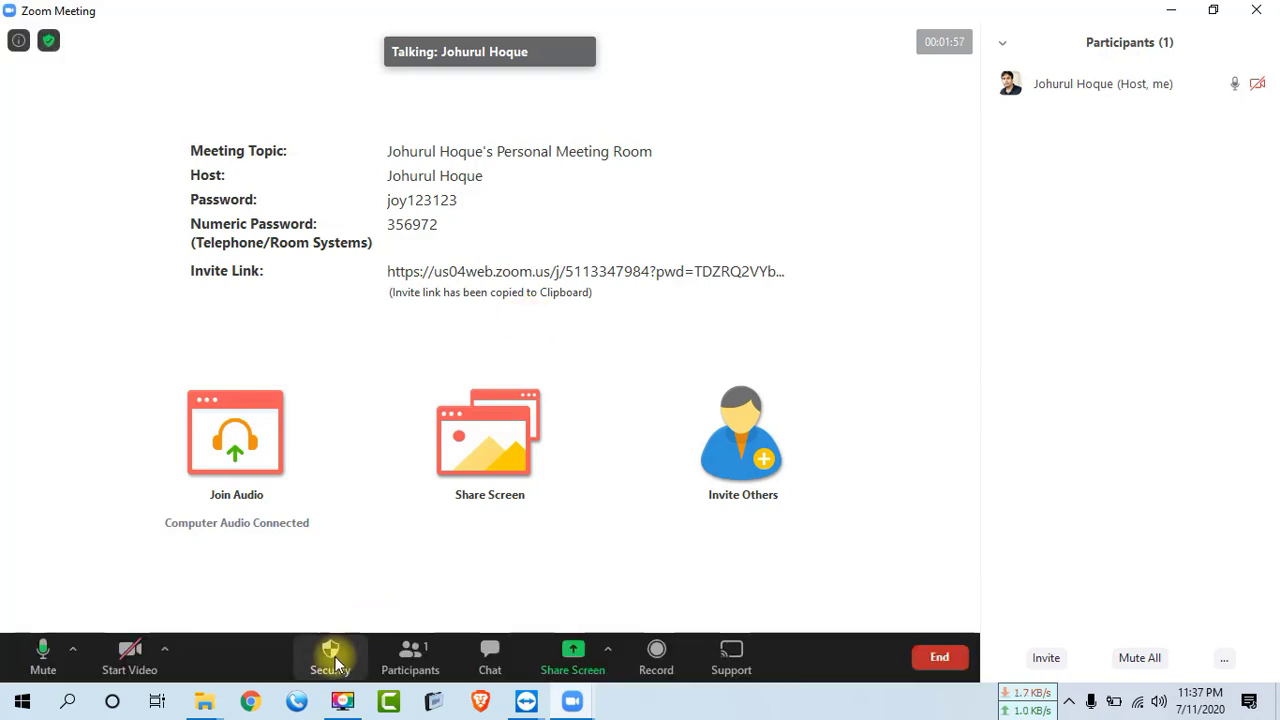
left_click(333, 660)
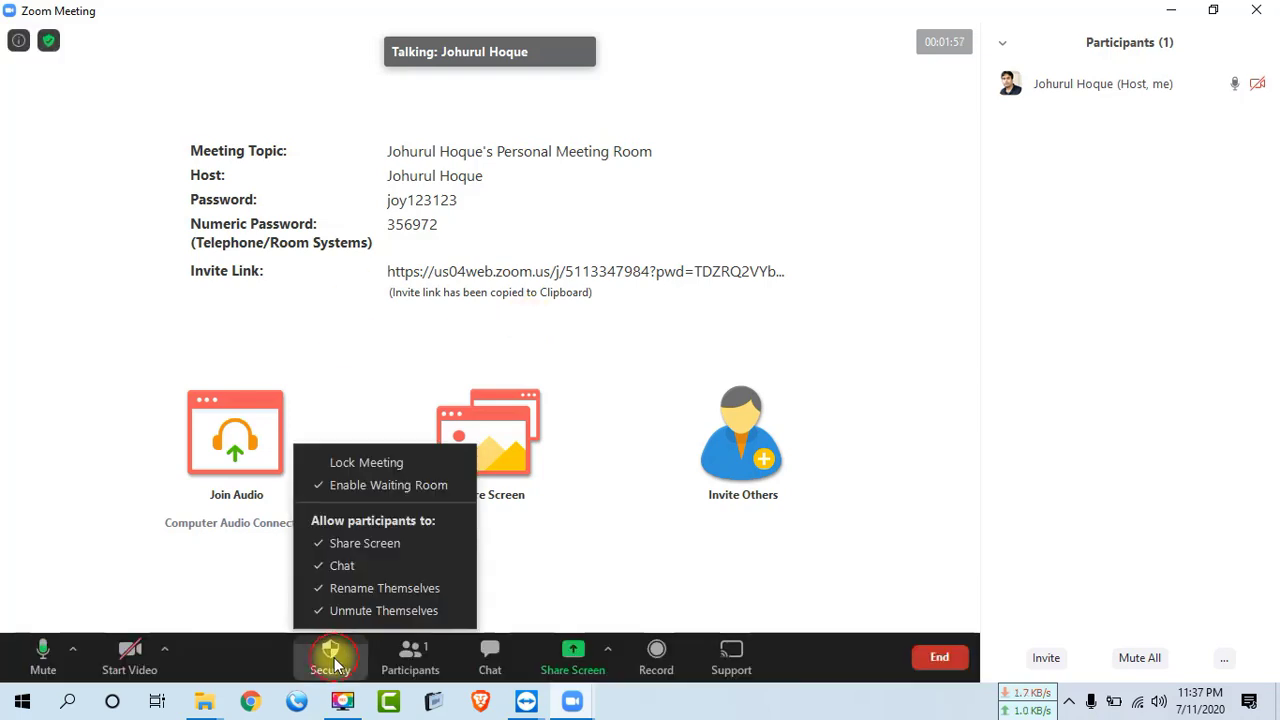
left_click(329, 404)
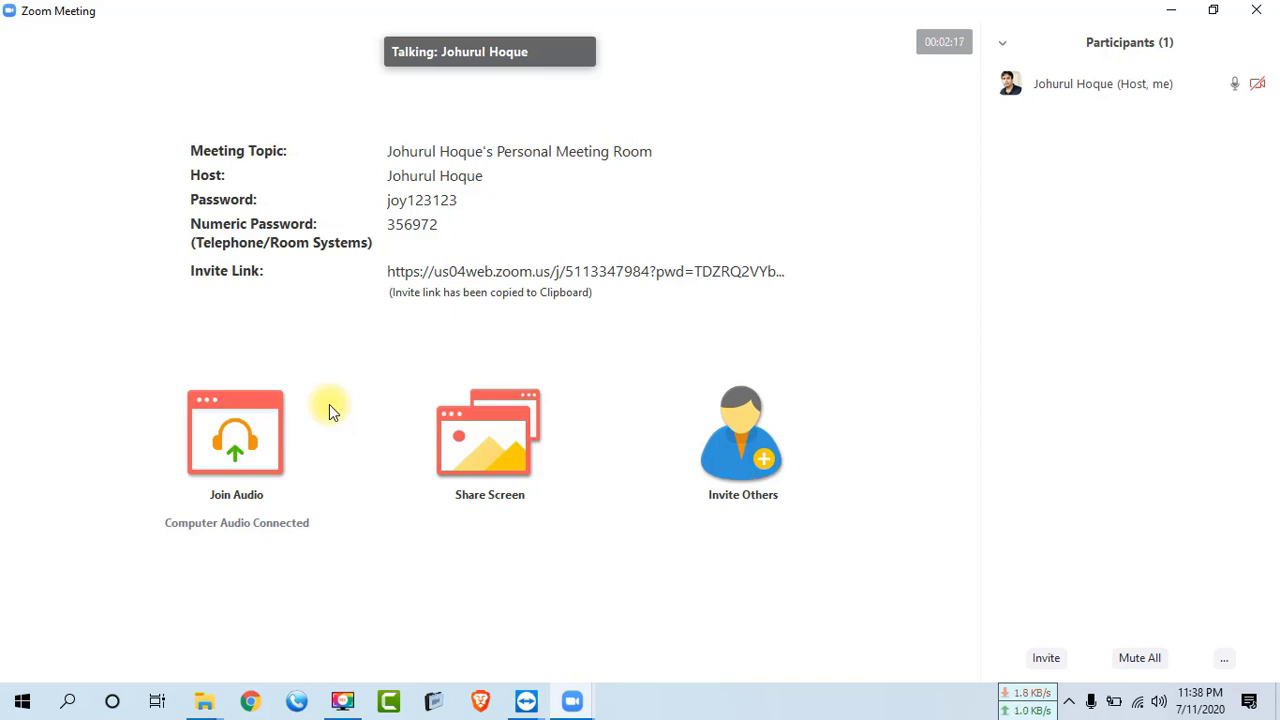
mouse_move(29, 320)
mouse_move(370, 605)
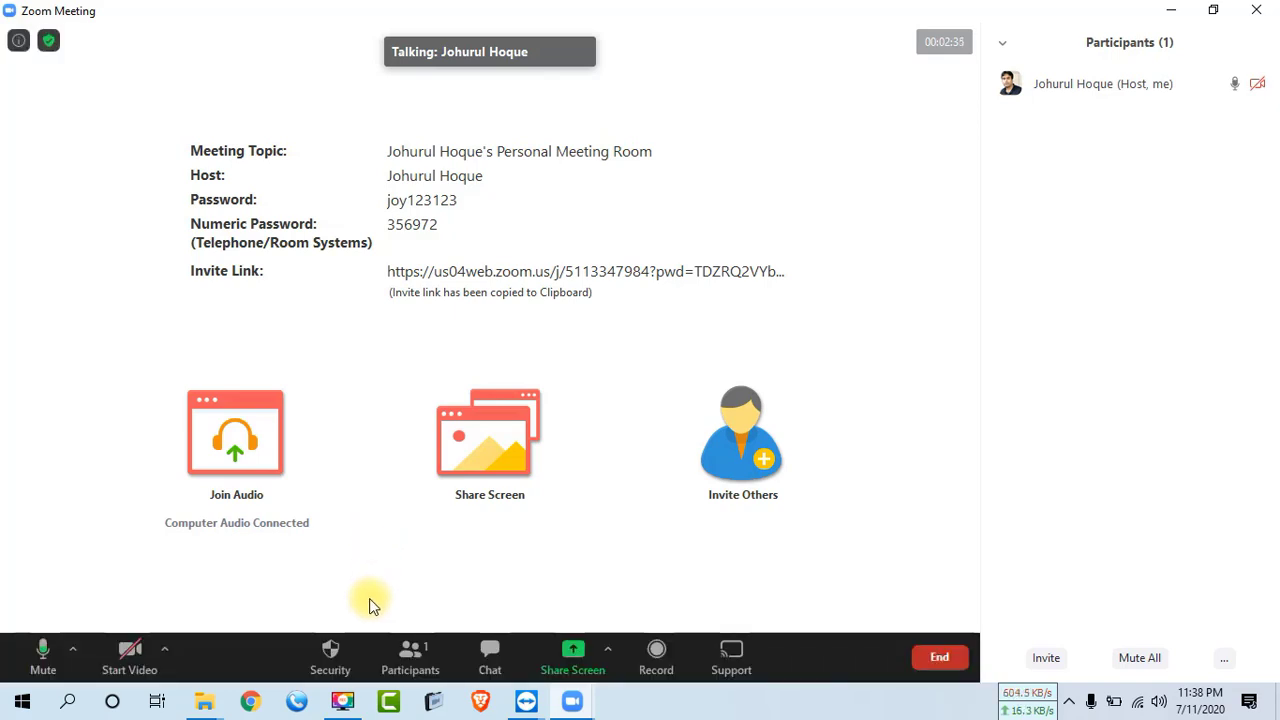
left_click(410, 660)
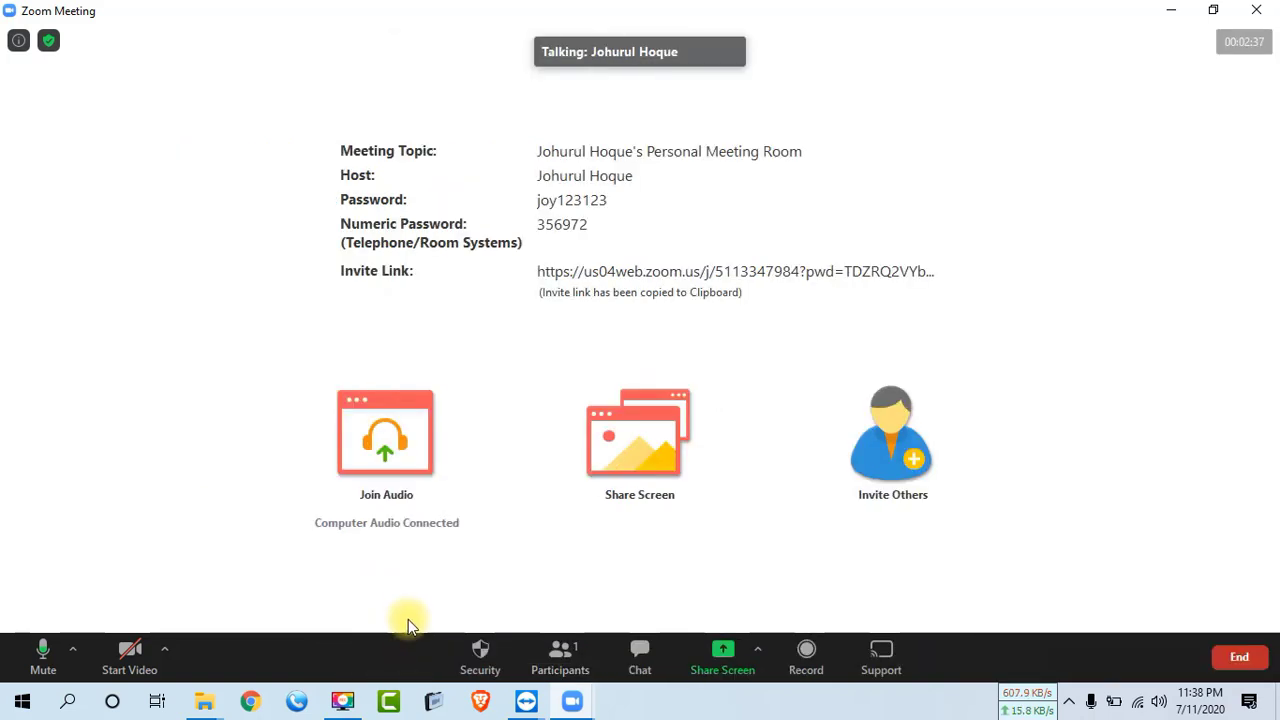
left_click(486, 651)
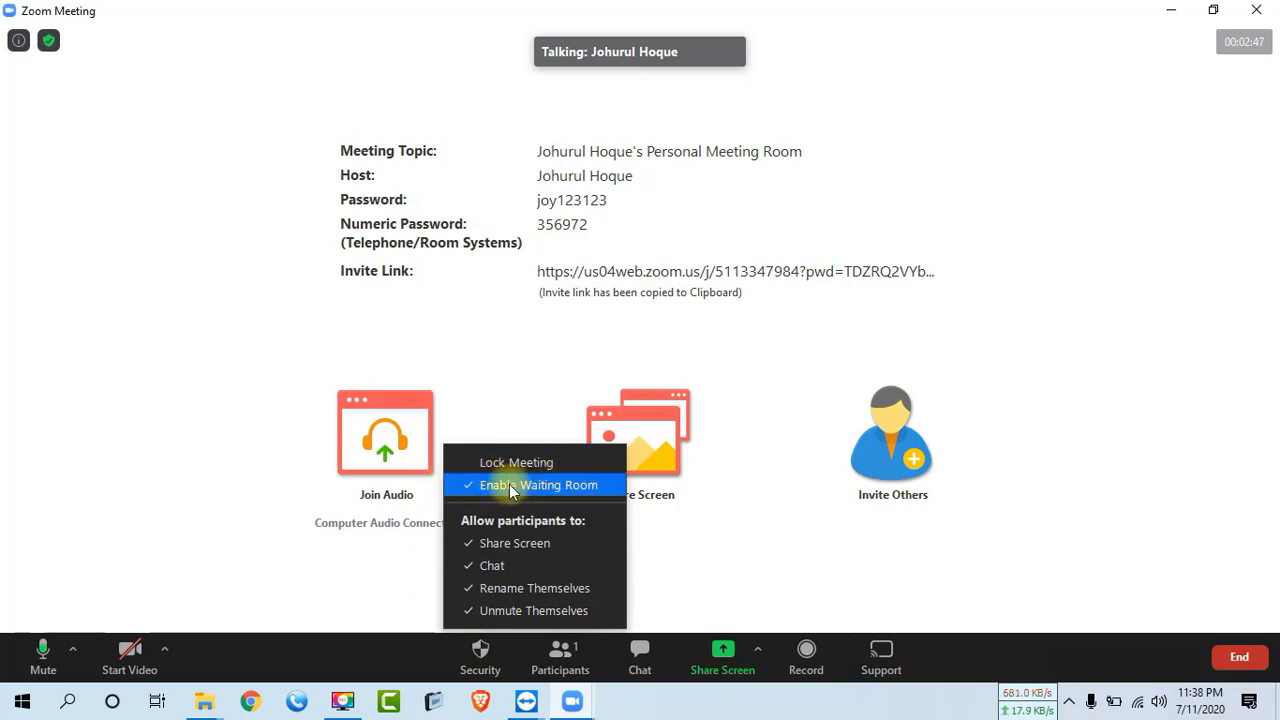
left_click(502, 403)
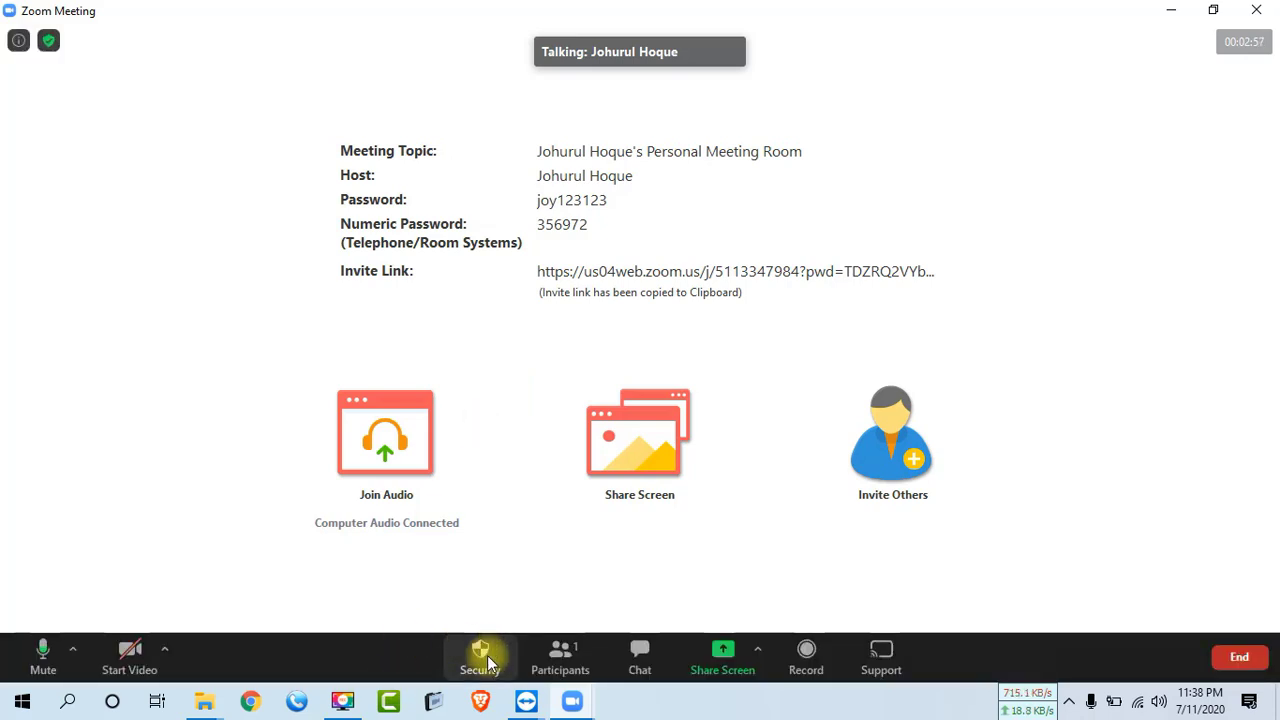
- Disable the waiting room for the meeting
left_click(487, 658)
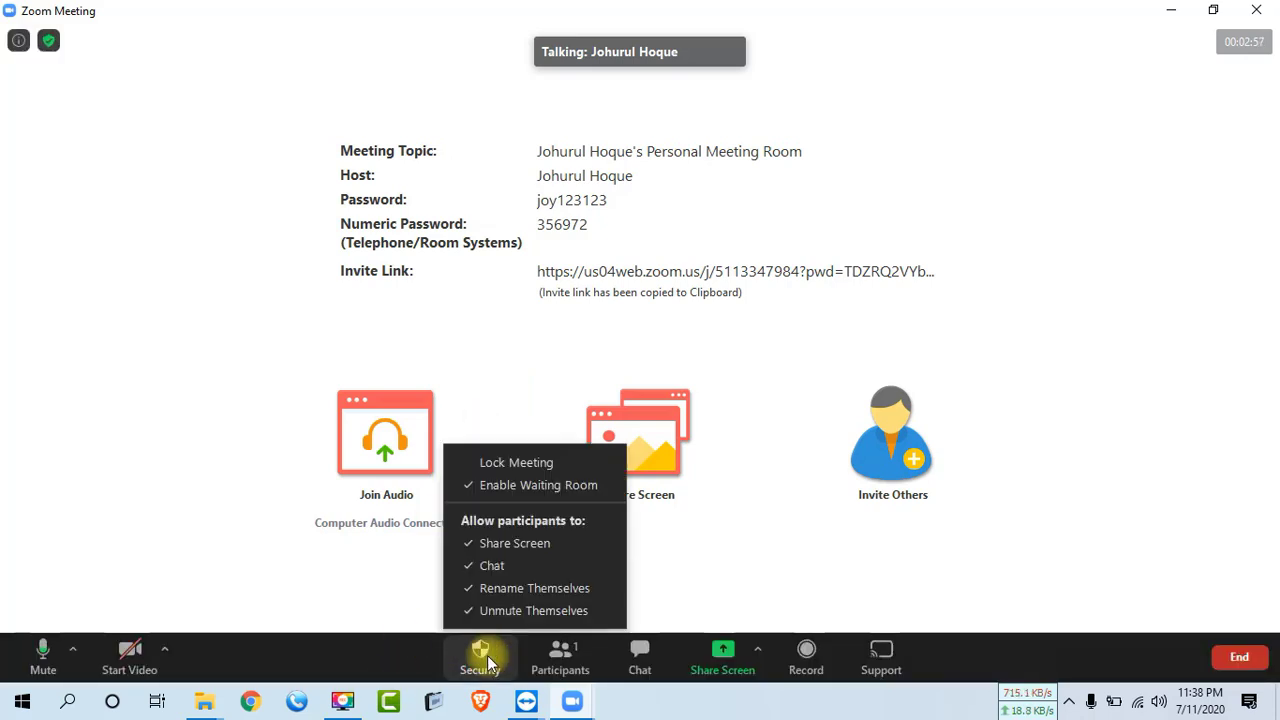
left_click(472, 489)
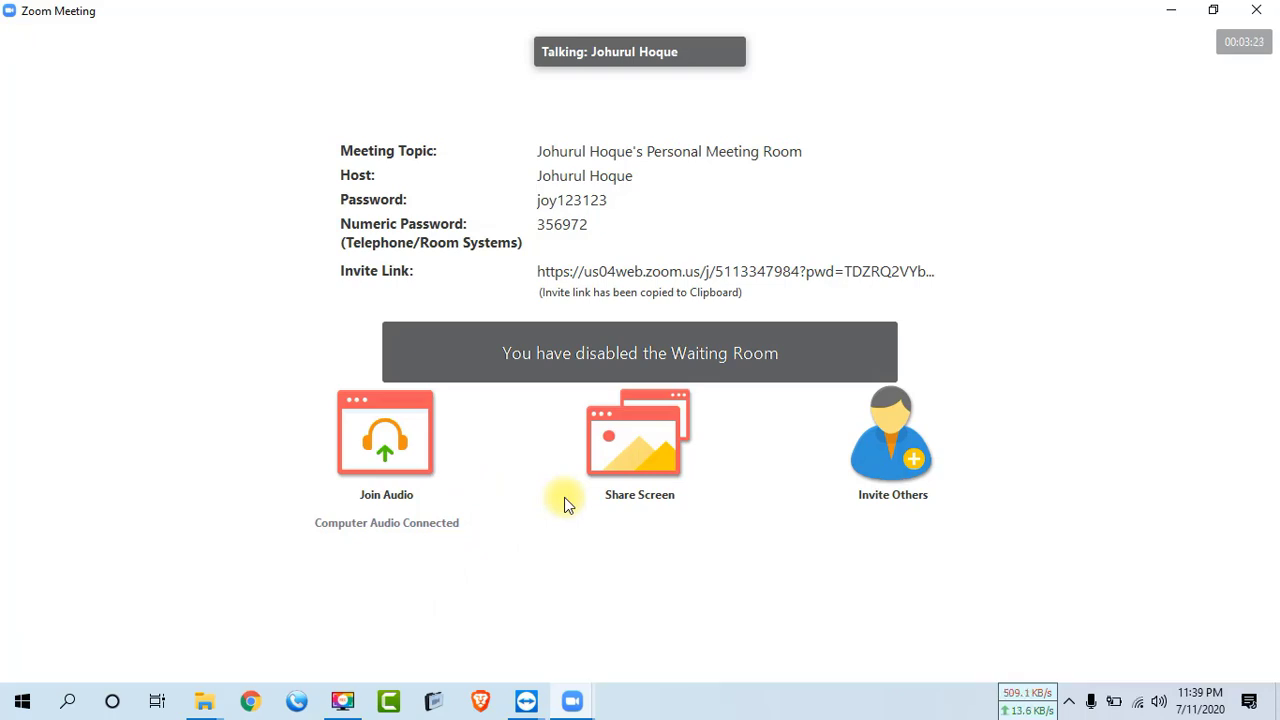
mouse_move(536, 588)
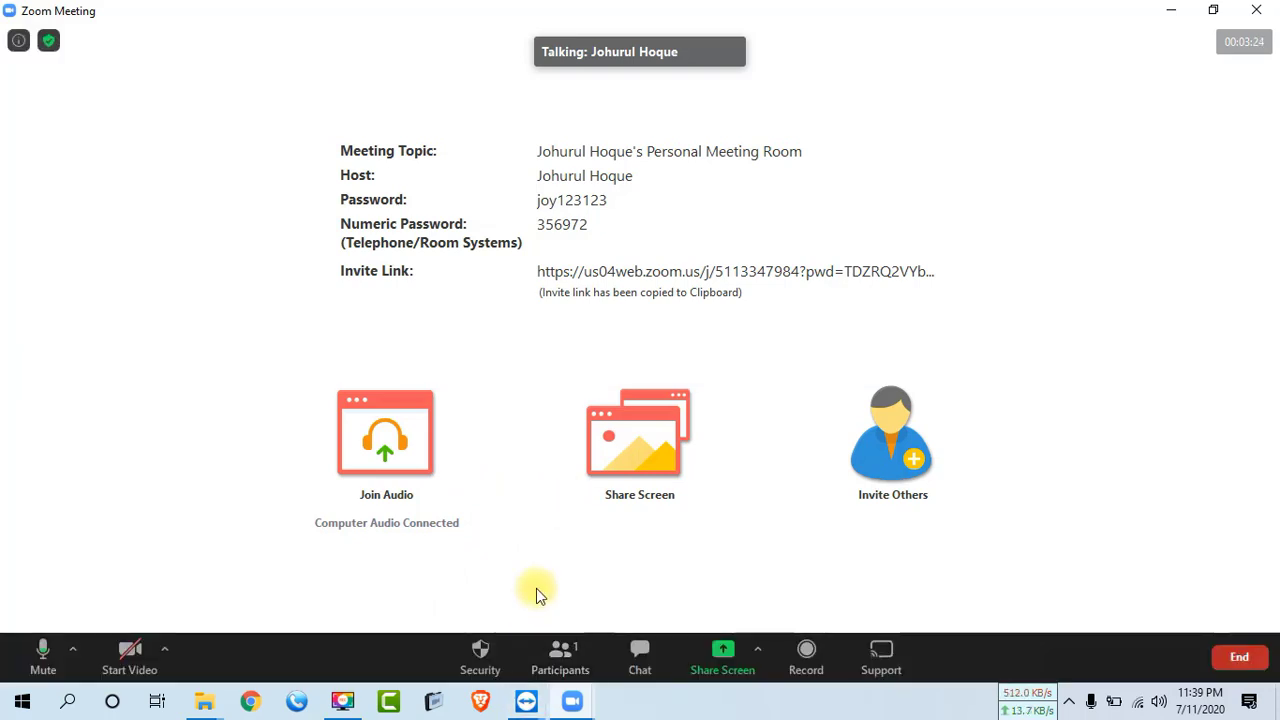
- Recheck the meeting's security options and show the participants list
left_click(479, 654)
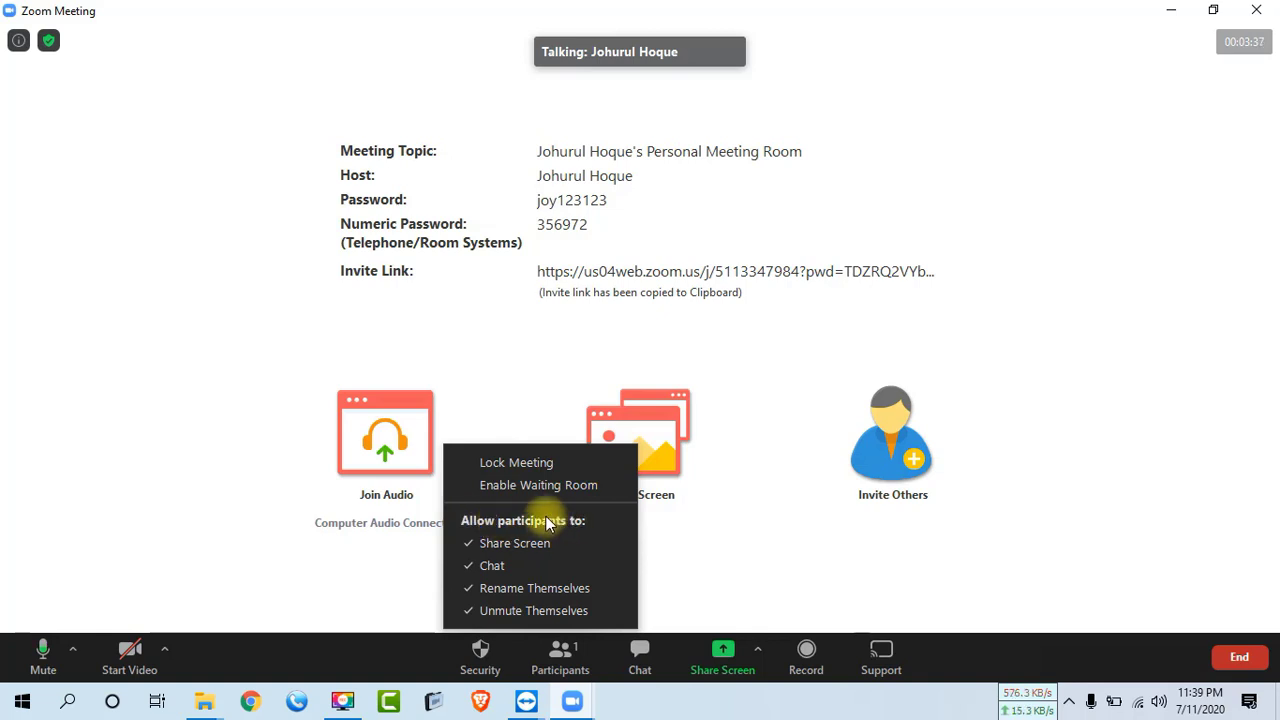
left_click(560, 655)
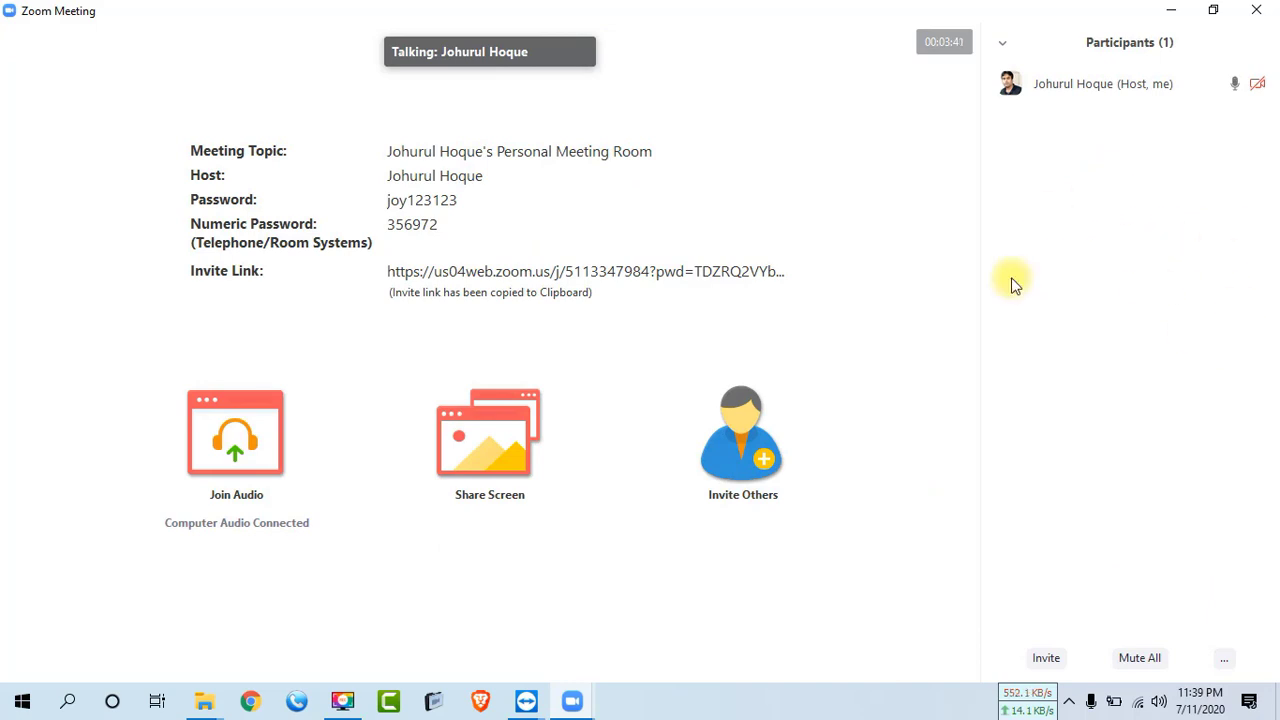
mouse_move(840, 360)
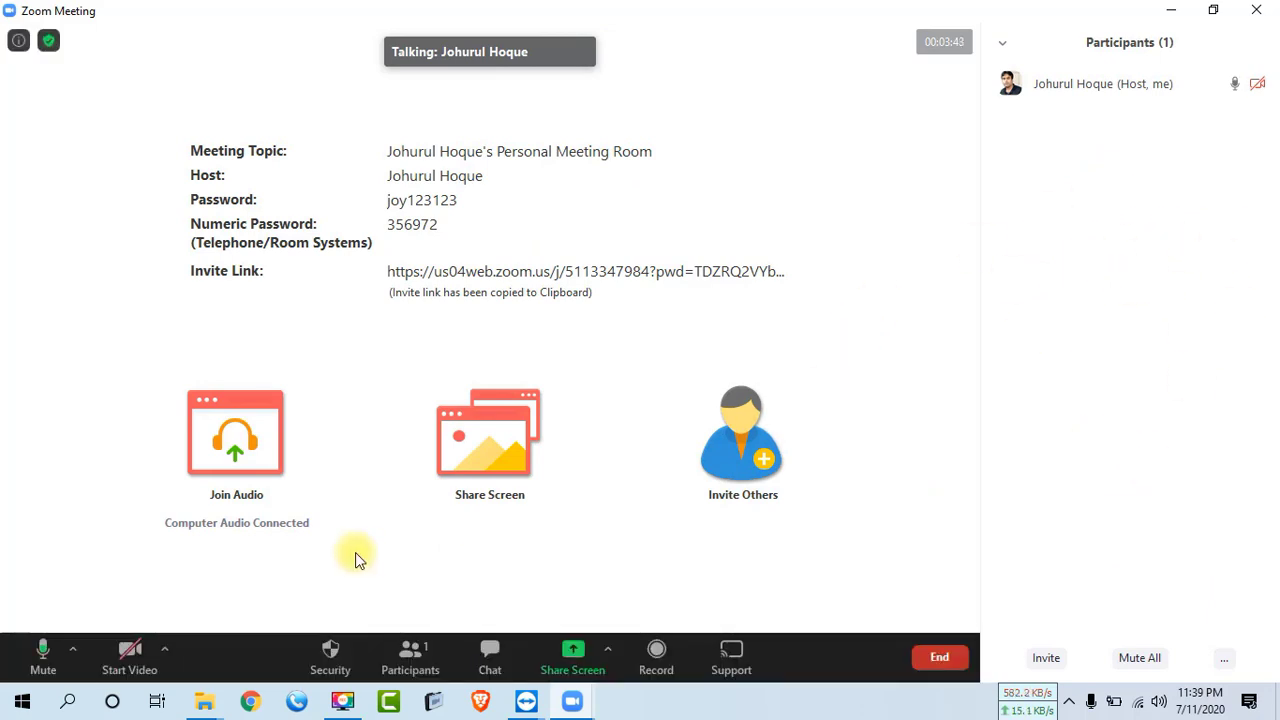
- Review the participant permissions in the meeting's security options and hide the participants list
left_click(331, 658)
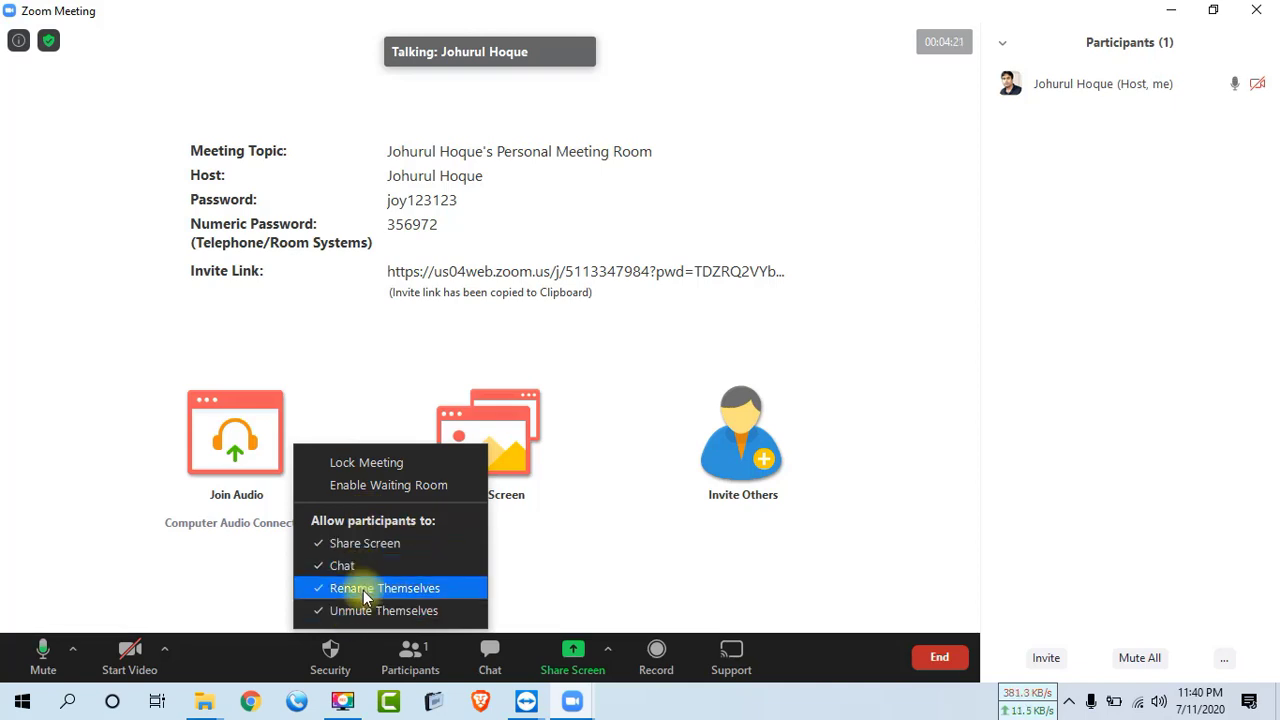
left_click(556, 570)
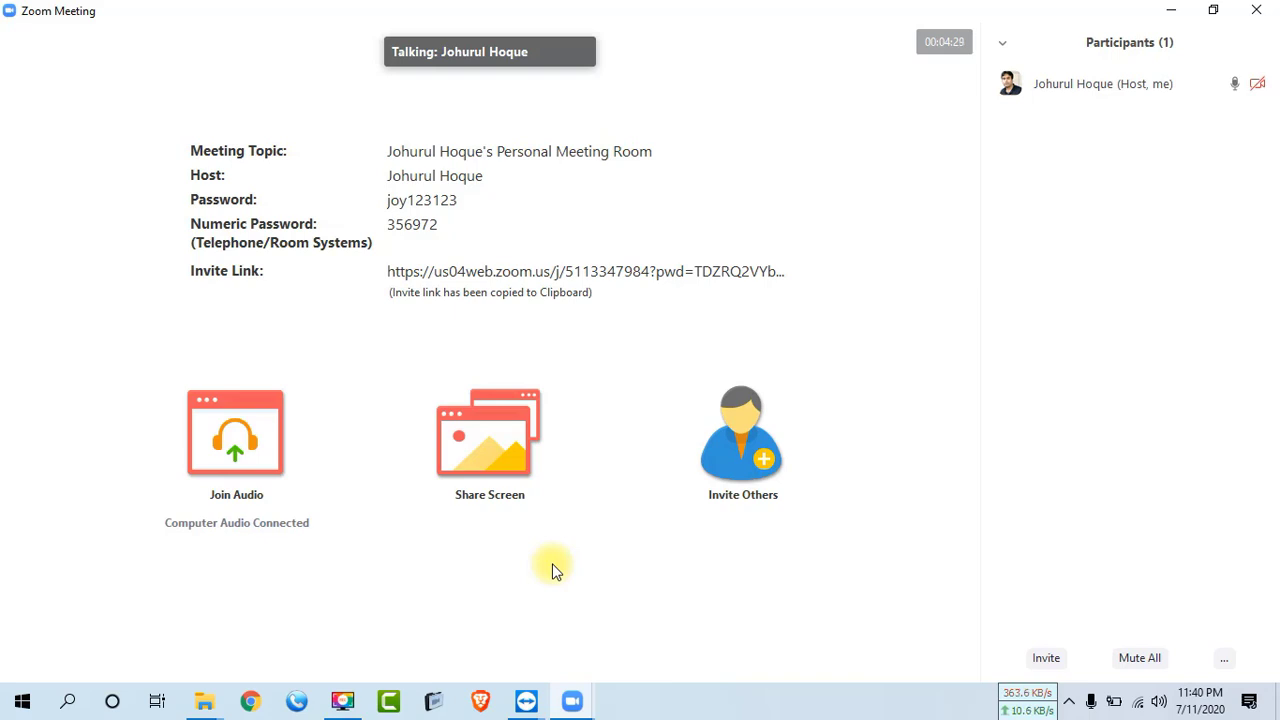
mouse_move(414, 459)
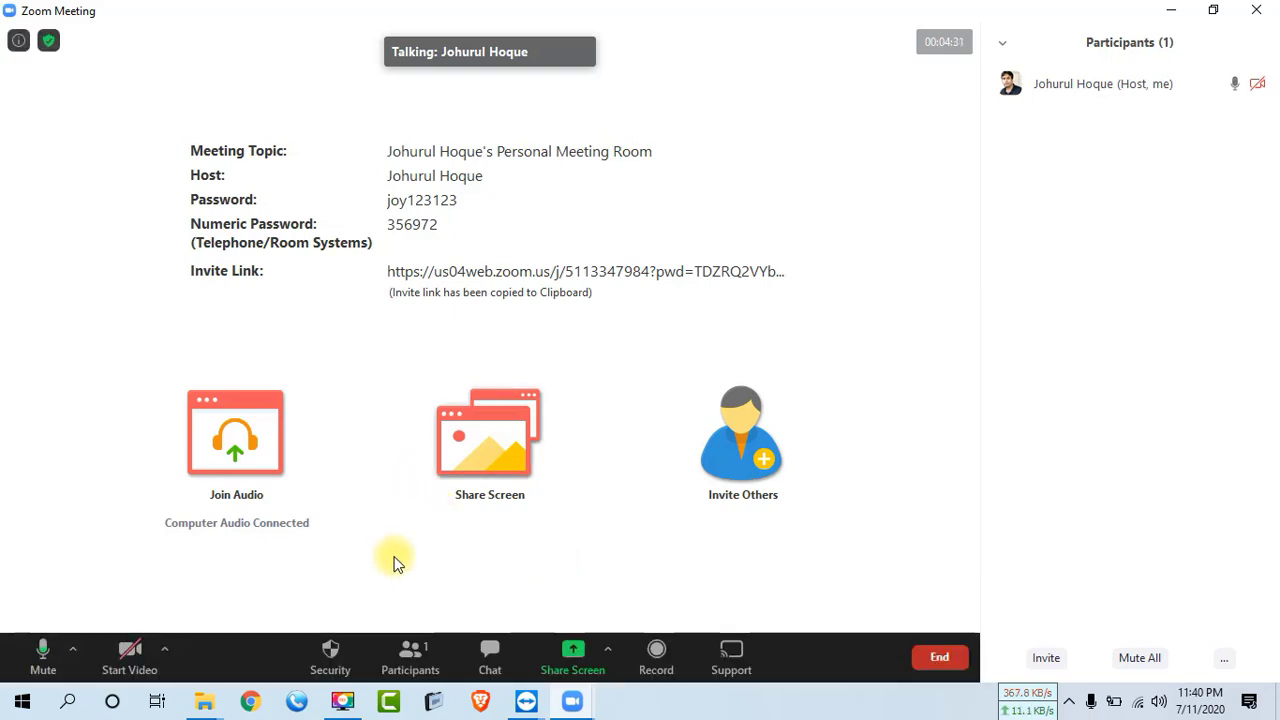
left_click(406, 654)
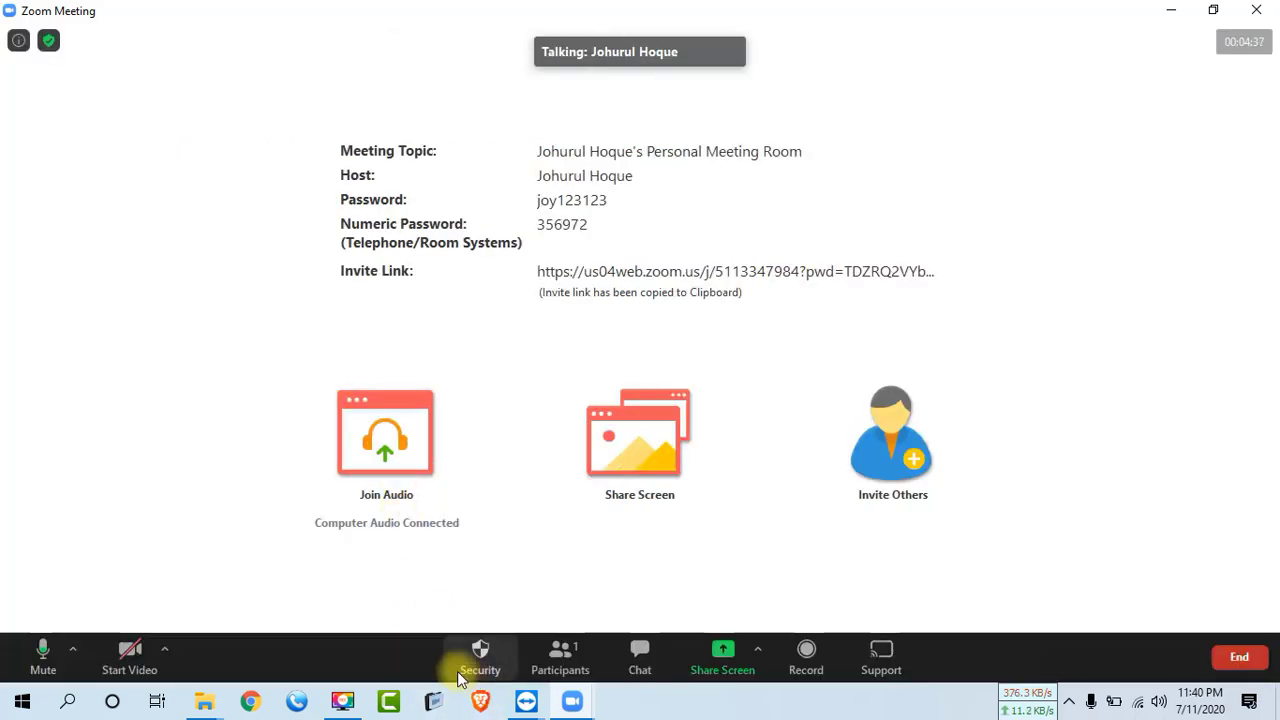
- Check the participants' Share Screen permission in the security options and who can share in the advanced sharing options
left_click(479, 660)
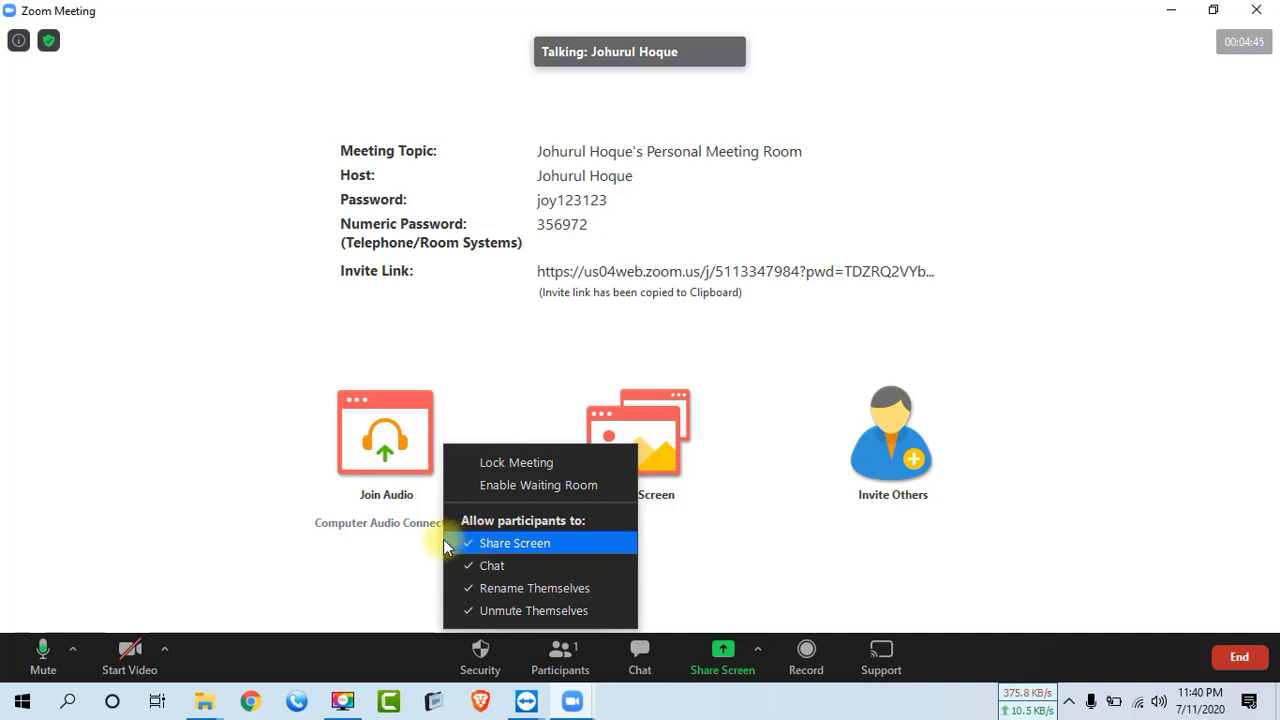
left_click(362, 545)
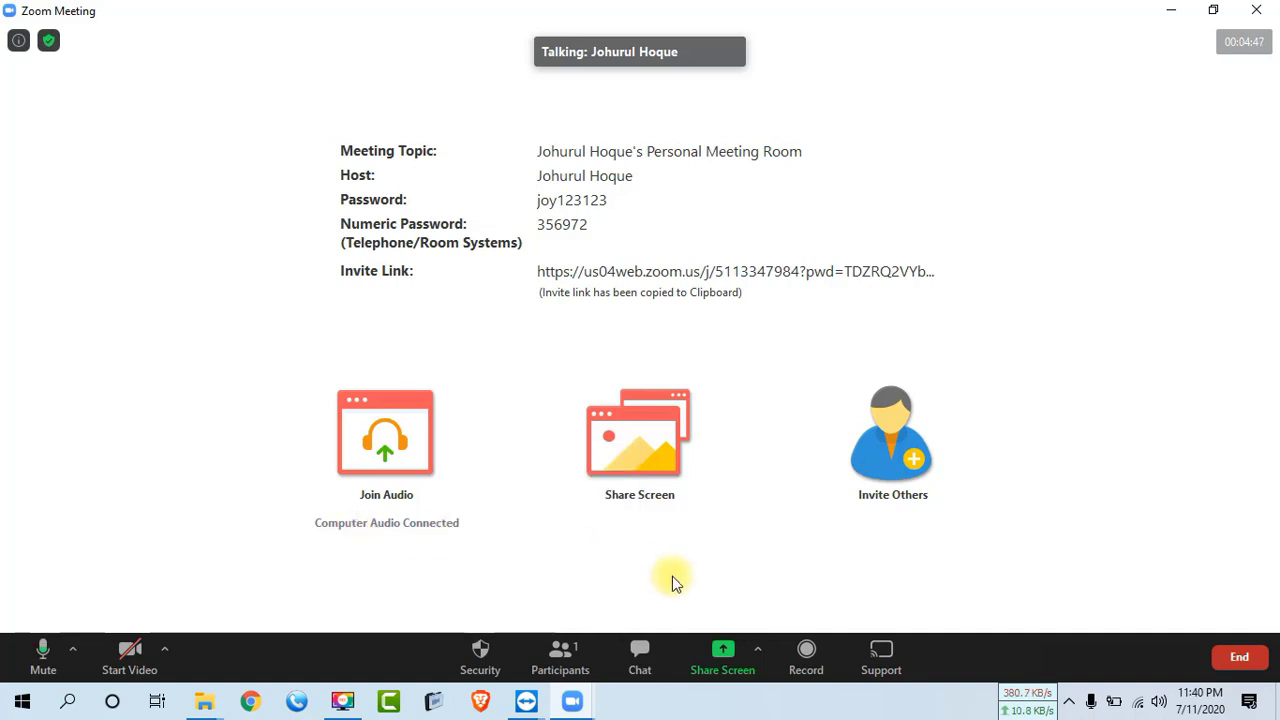
left_click(758, 648)
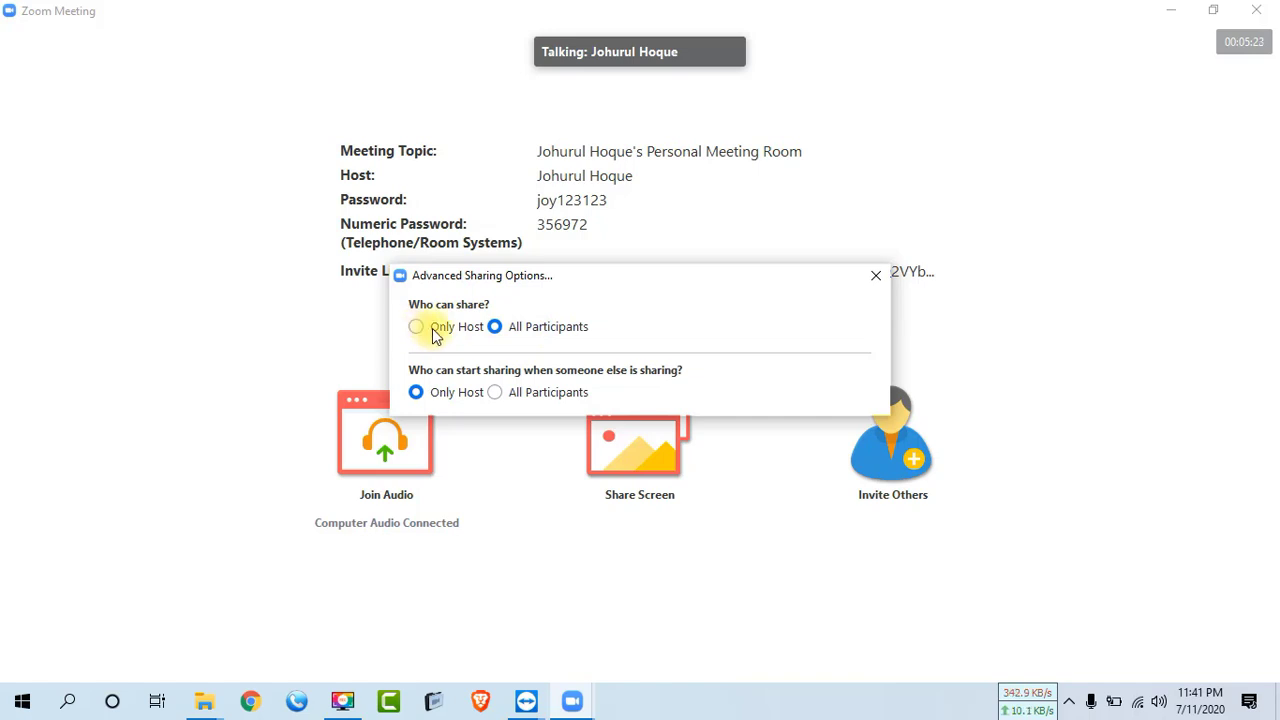
left_click(874, 278)
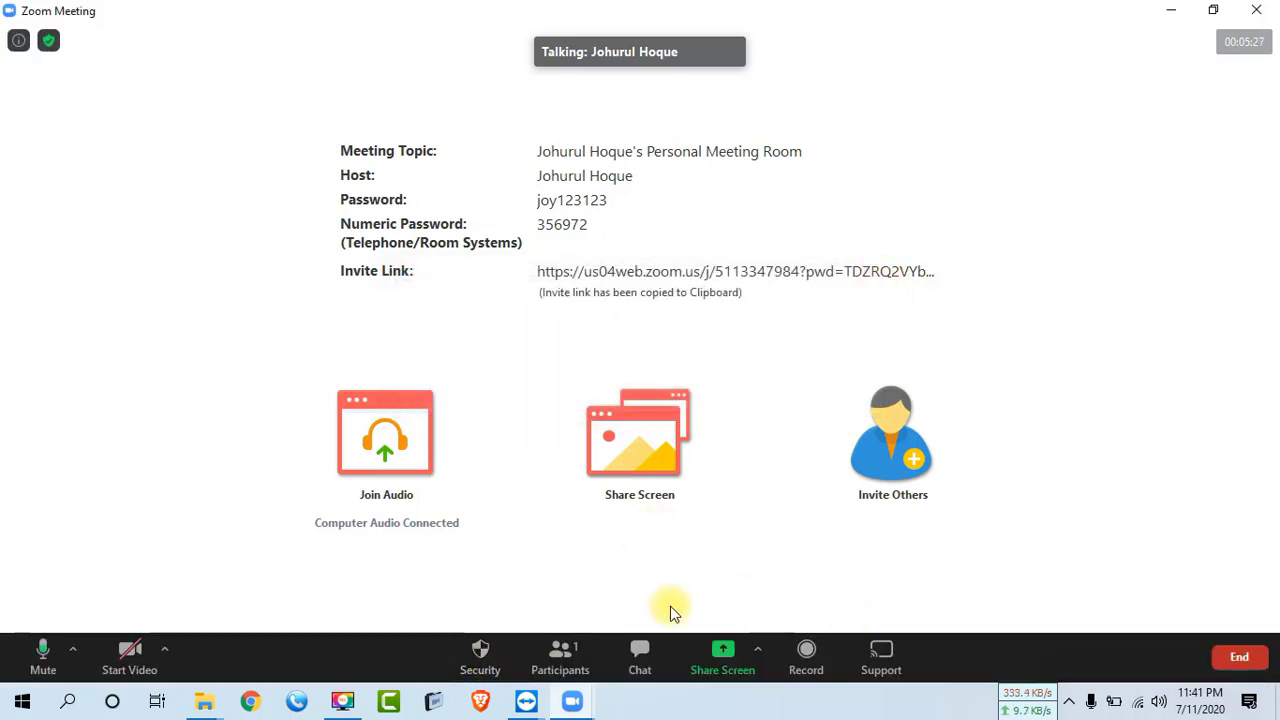
- Disallow participants from sharing their screen and check who can share in the advanced sharing options
left_click(484, 660)
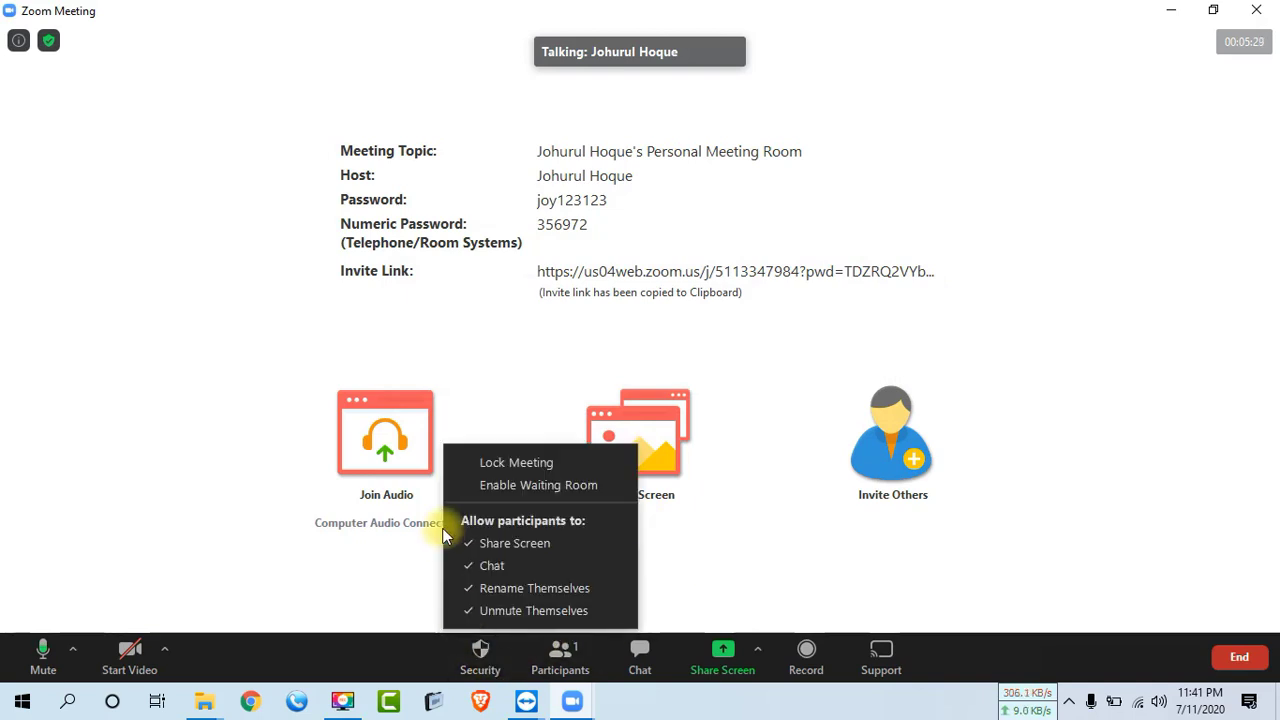
left_click(470, 545)
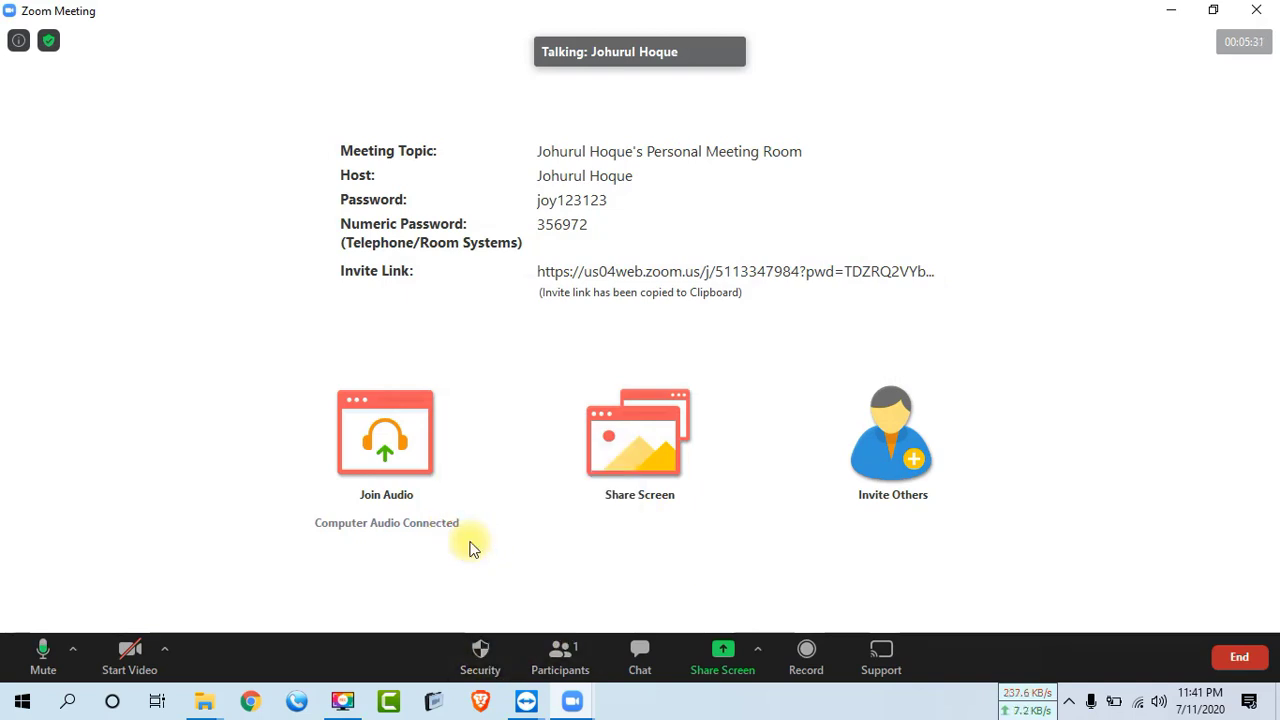
left_click(757, 647)
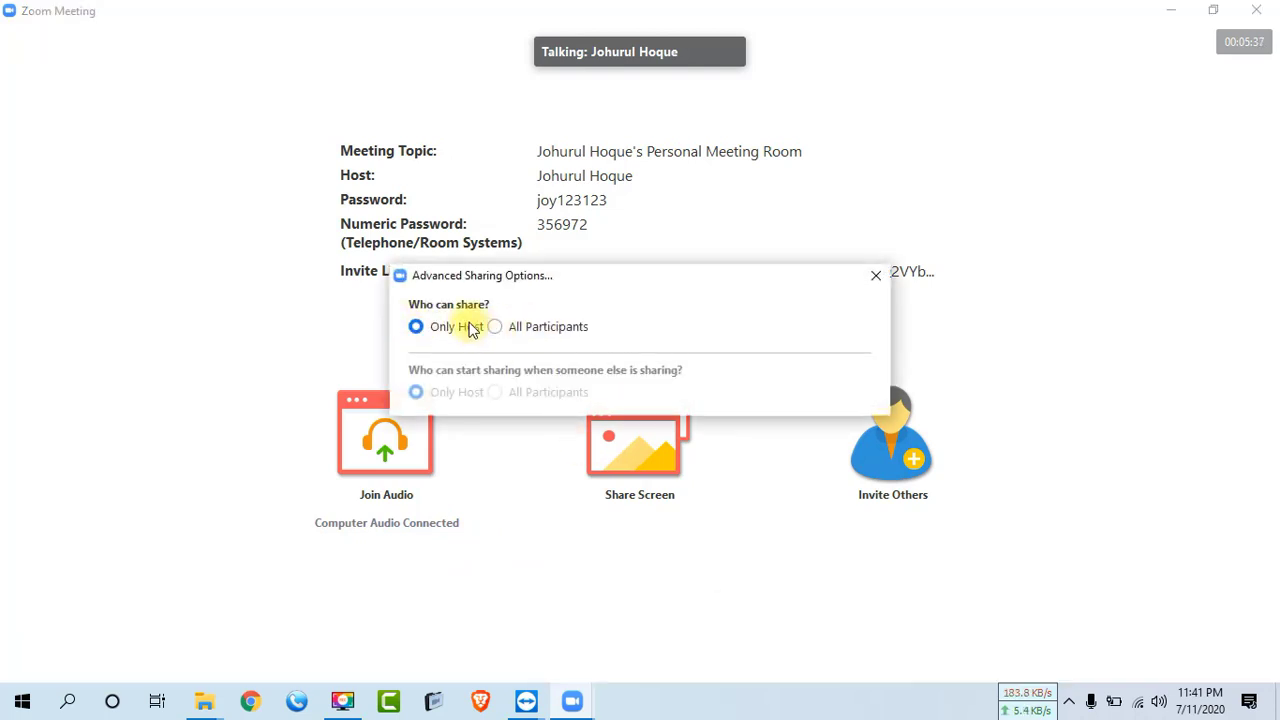
left_click(875, 275)
- Disallow participants from chatting and from renaming themselves in the meeting
left_click(480, 657)
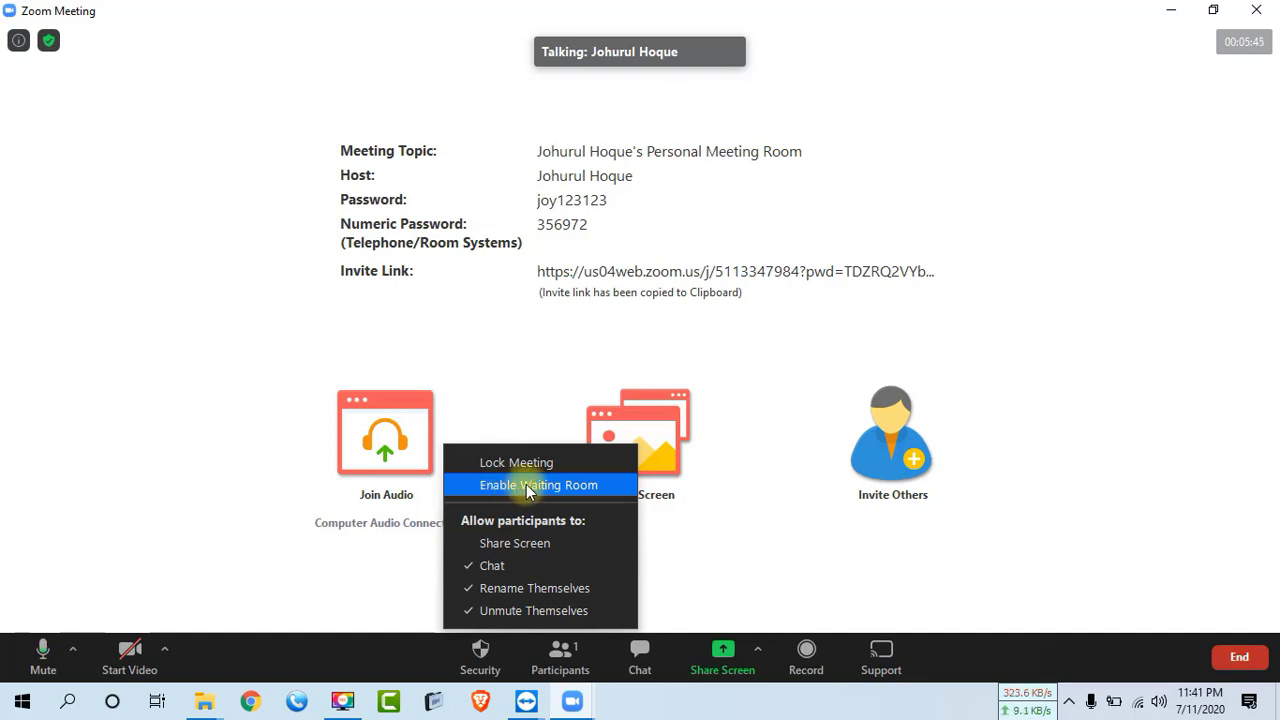
left_click(472, 567)
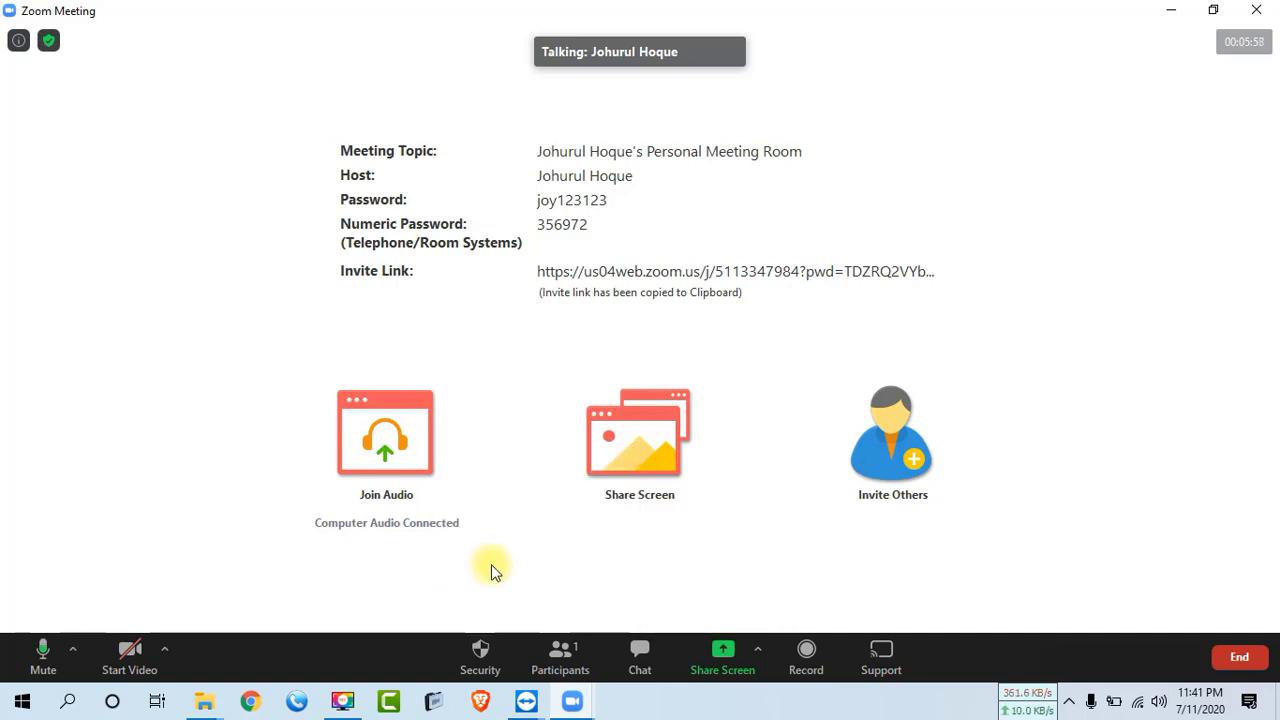
left_click(480, 658)
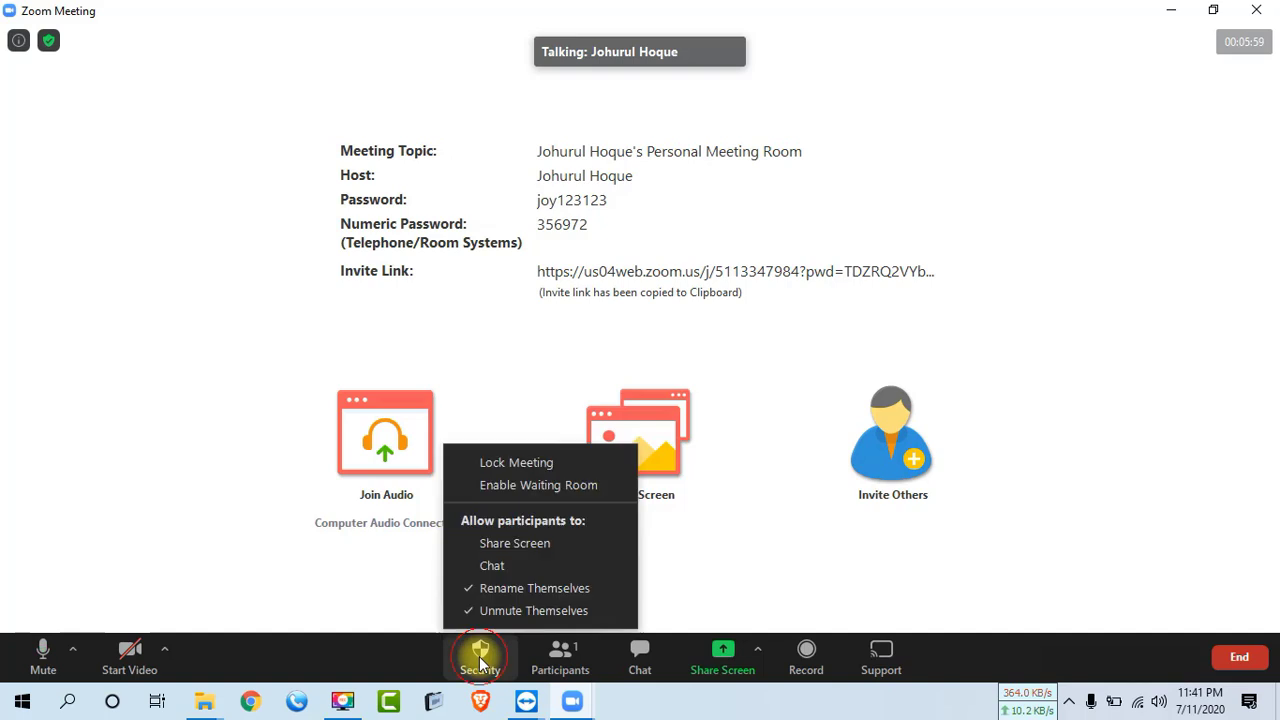
left_click(487, 590)
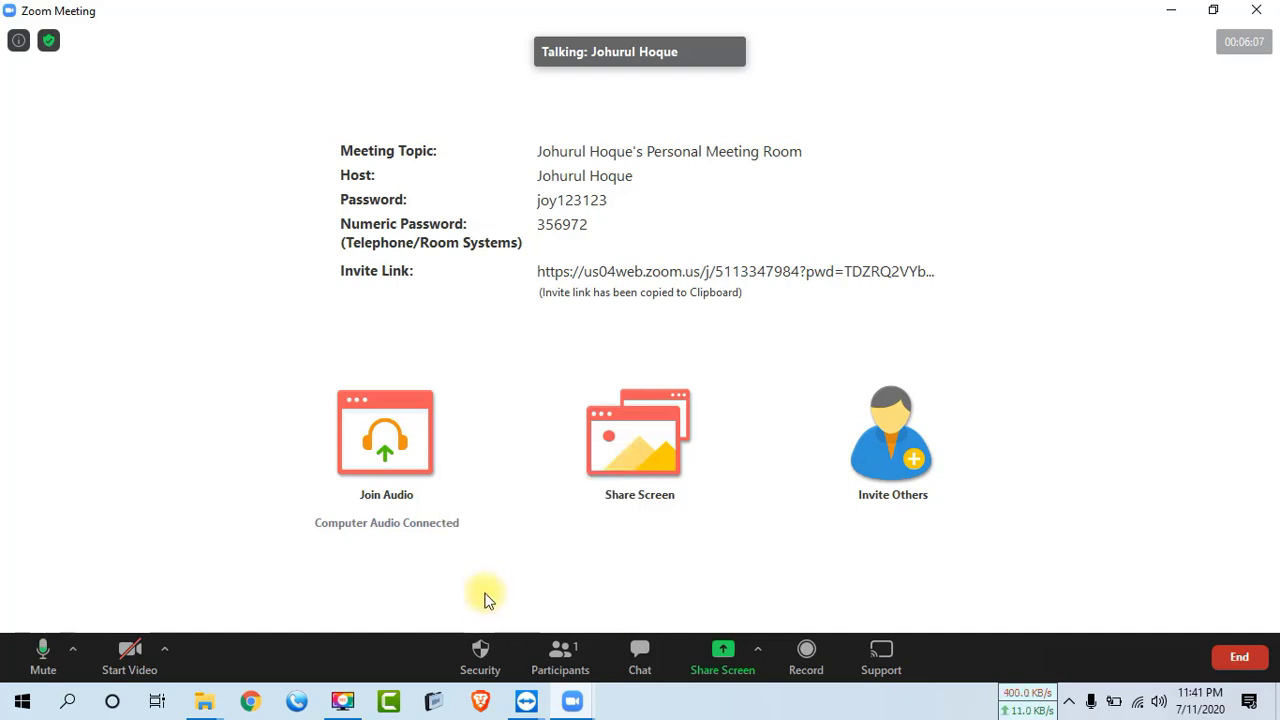
- Examine the participant permissions and the Lock Meeting option in the meeting's security options
left_click(482, 650)
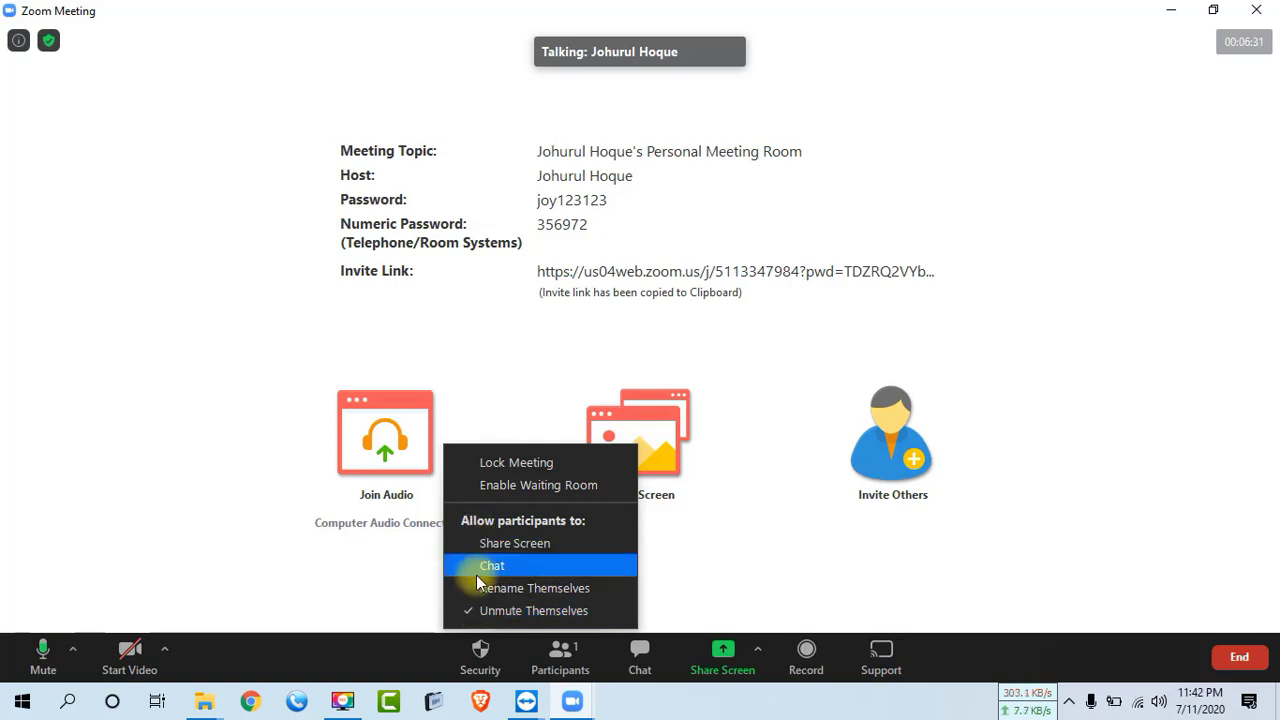
left_click(421, 540)
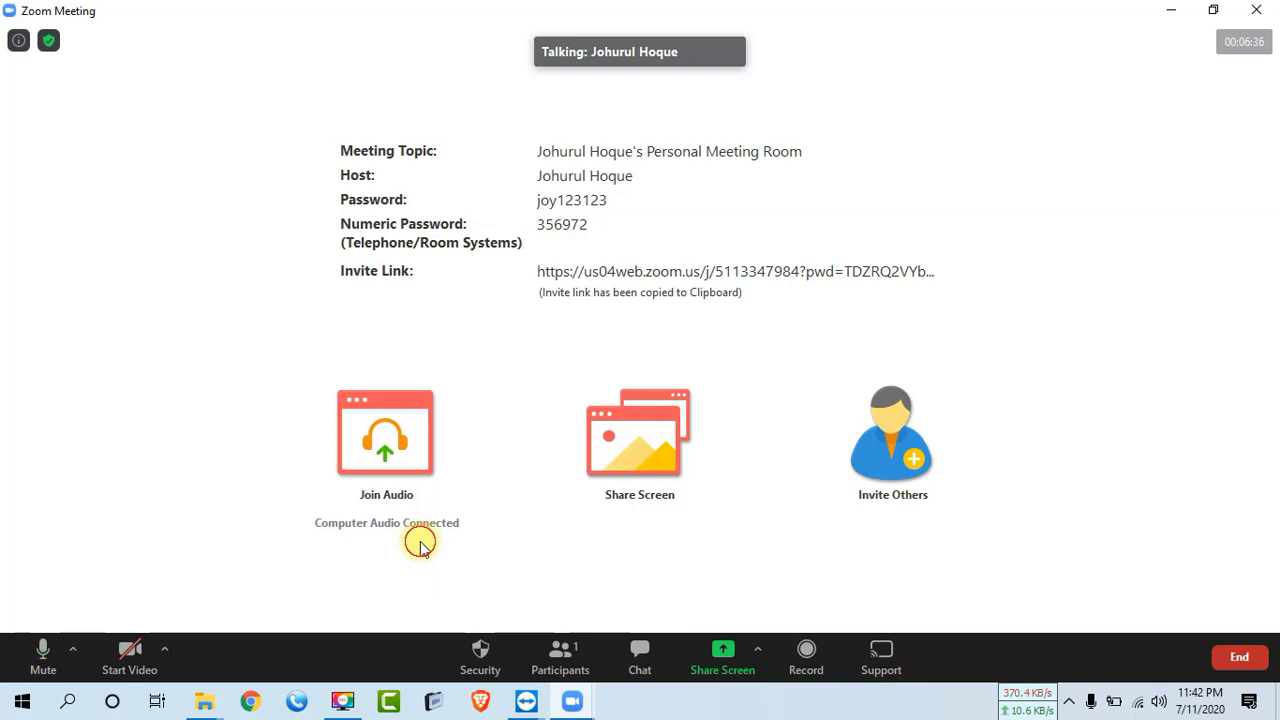
left_click(481, 651)
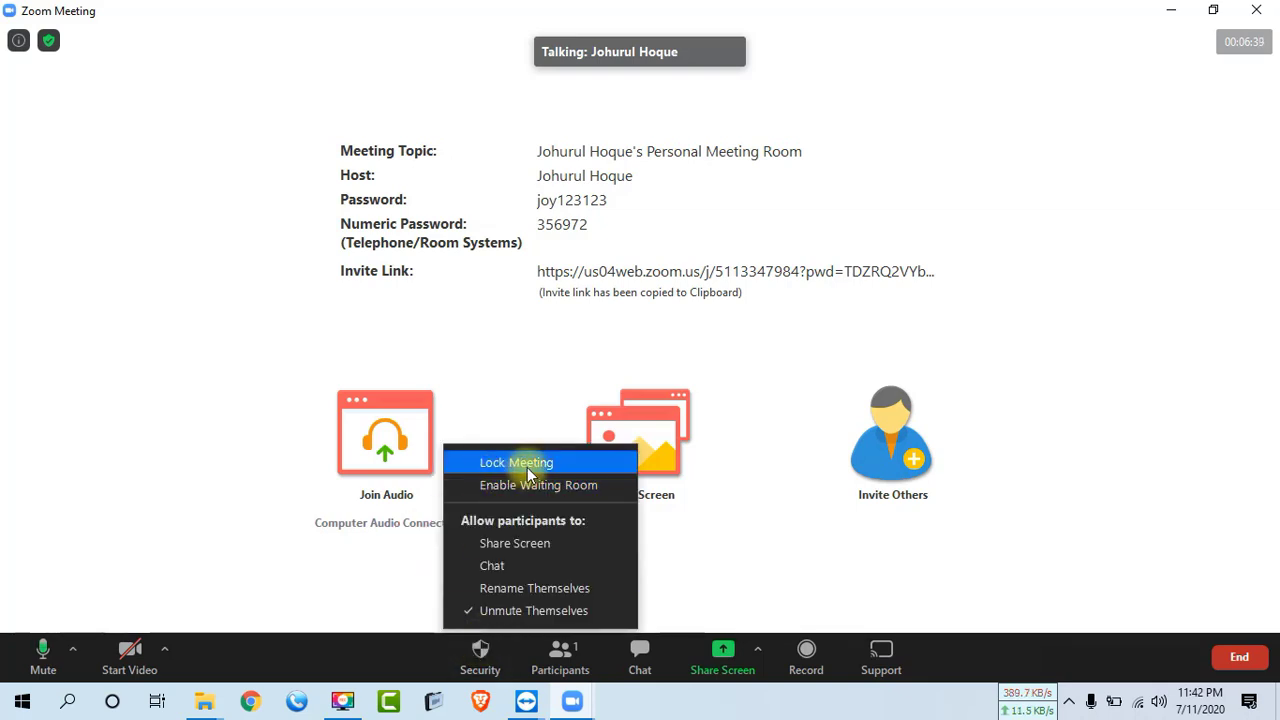
left_click(488, 386)
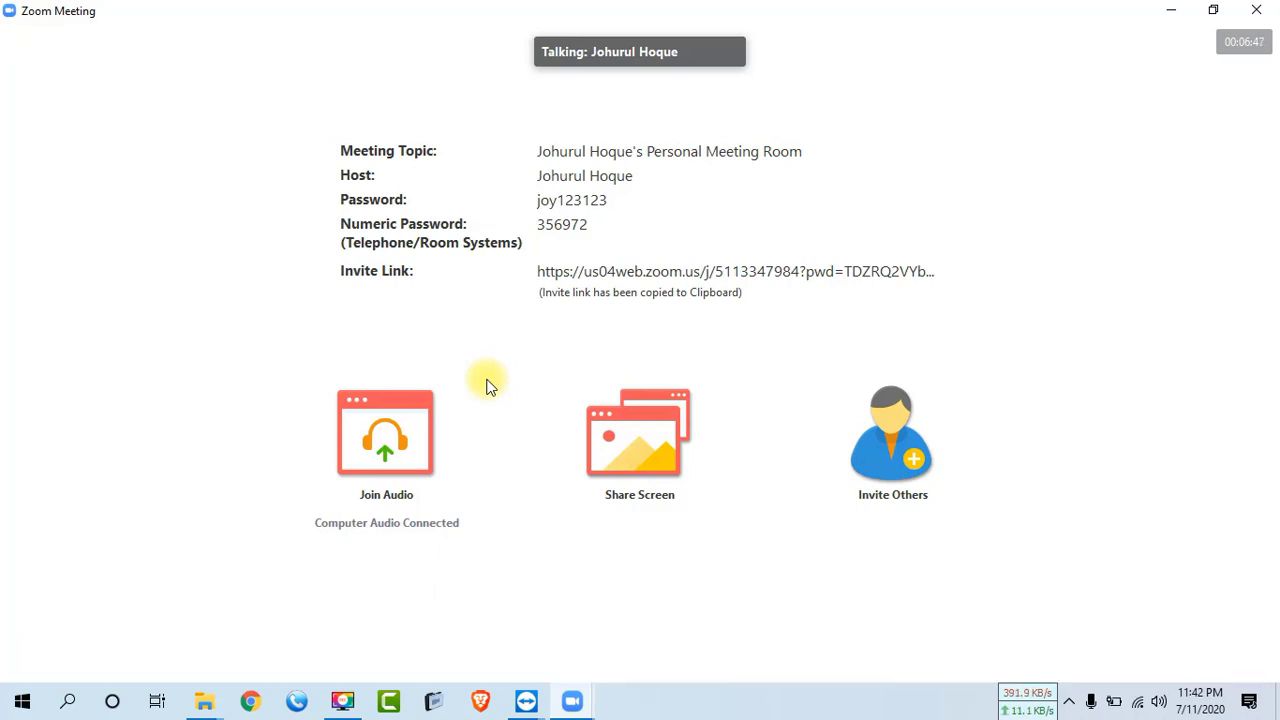
- Lock the meeting and check the Lock Meeting setting in the security options
mouse_move(409, 609)
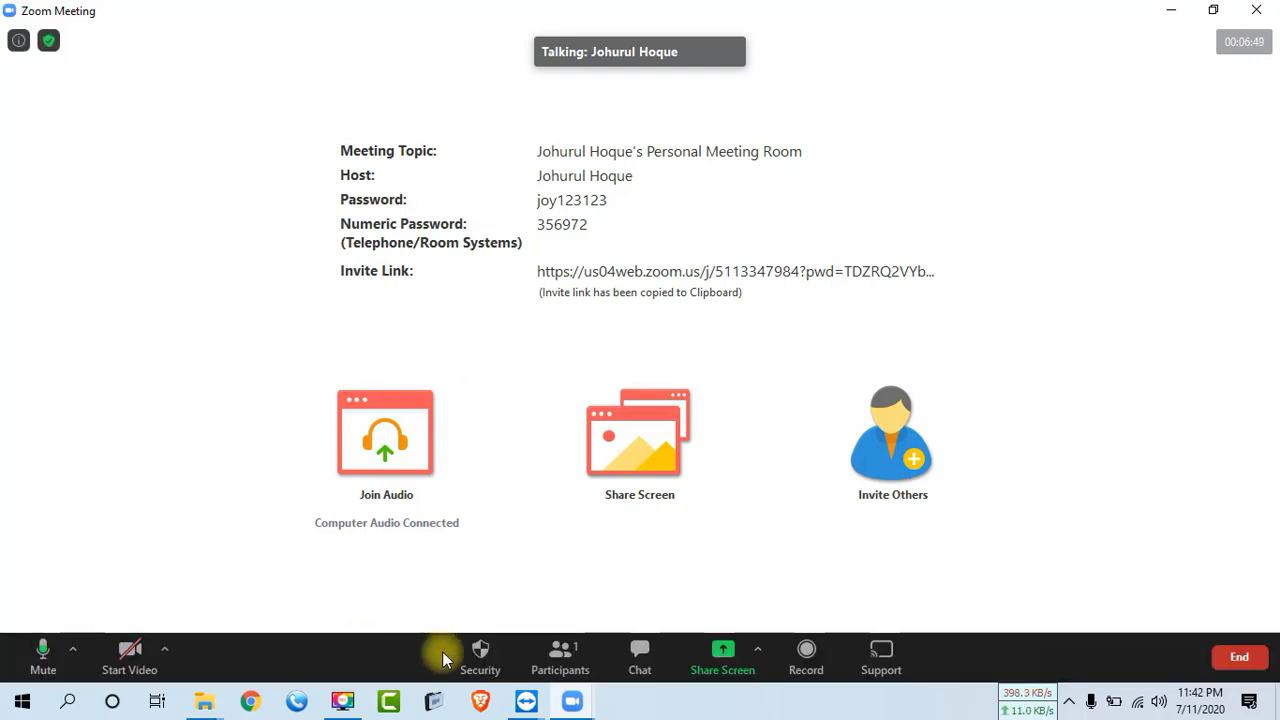
left_click(485, 653)
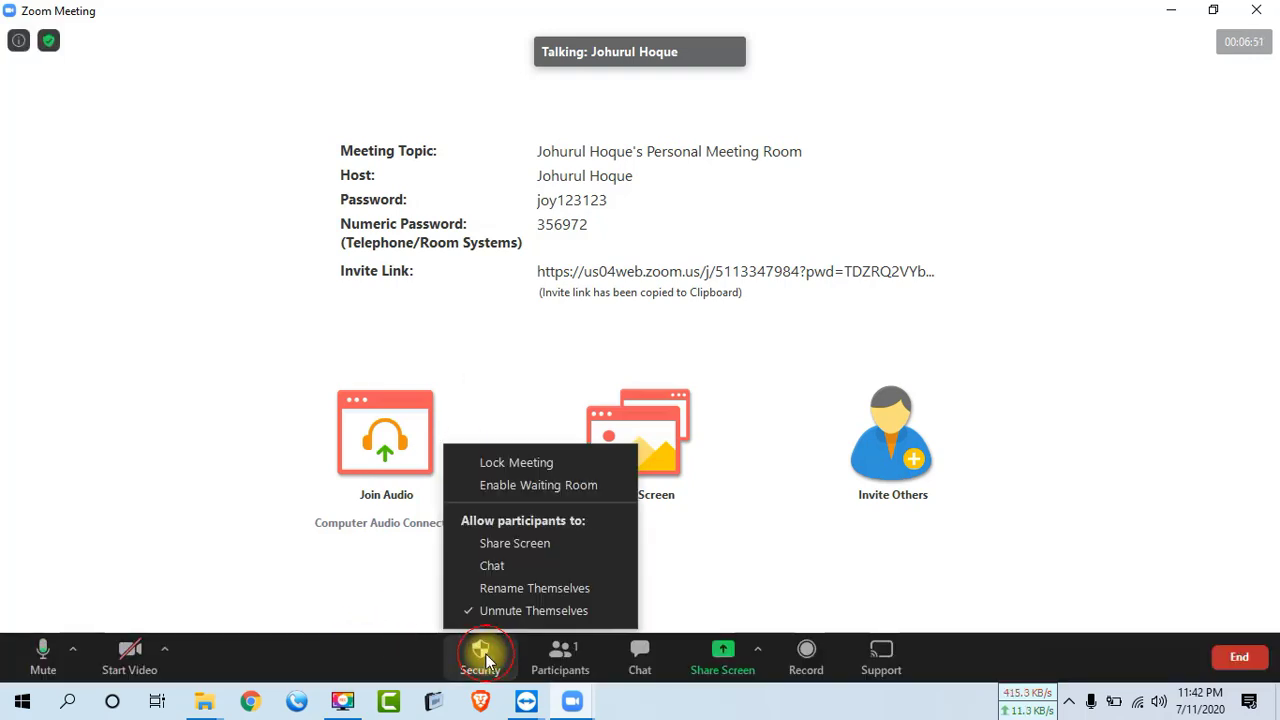
left_click(507, 466)
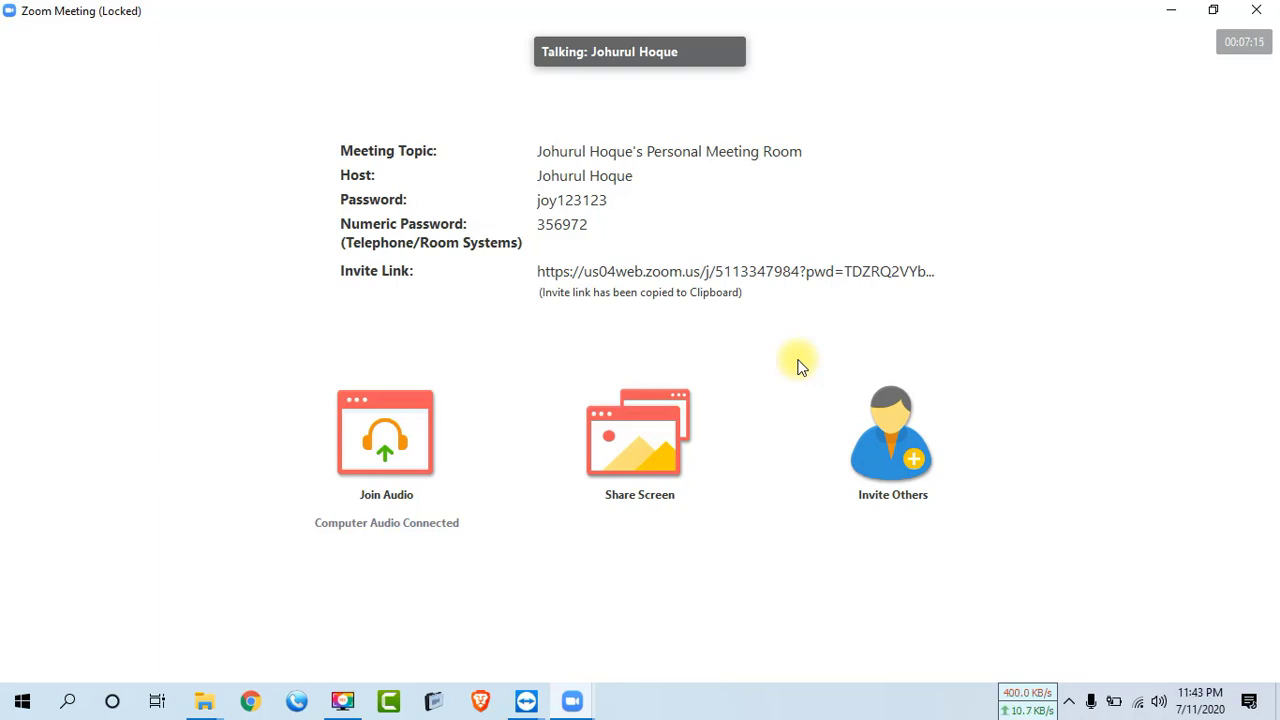
mouse_move(723, 509)
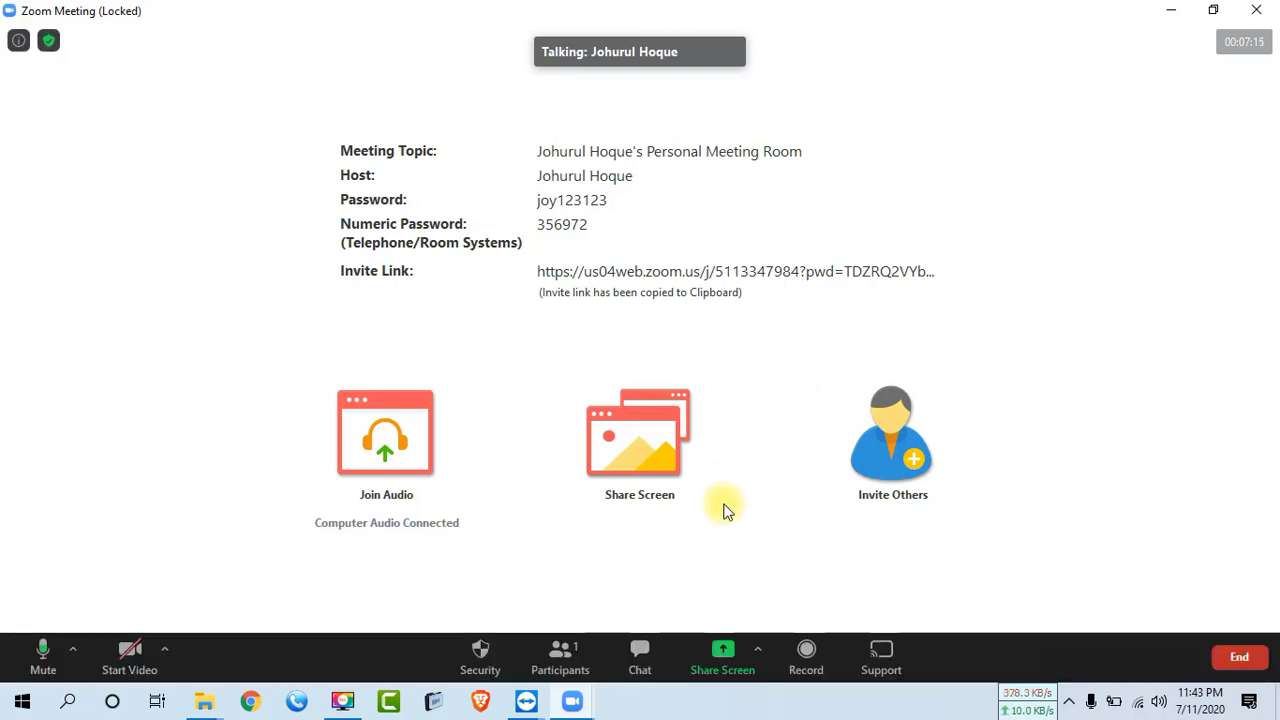
left_click(483, 654)
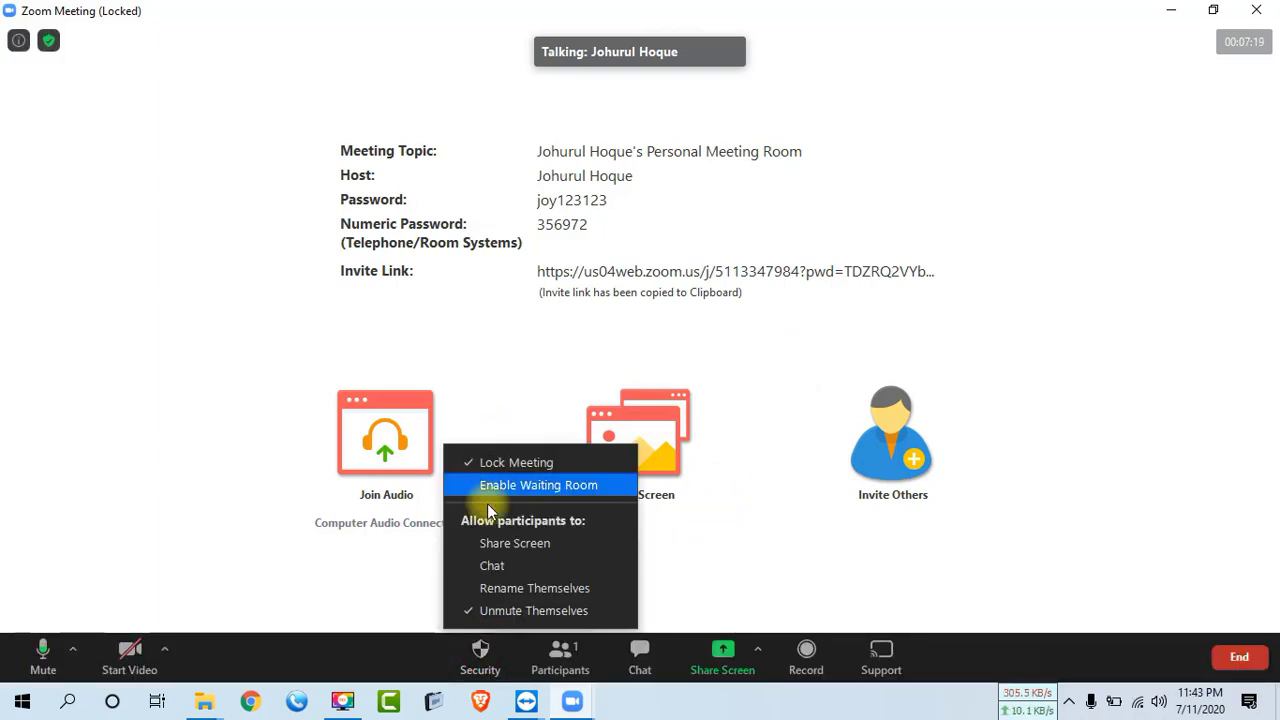
left_click(735, 513)
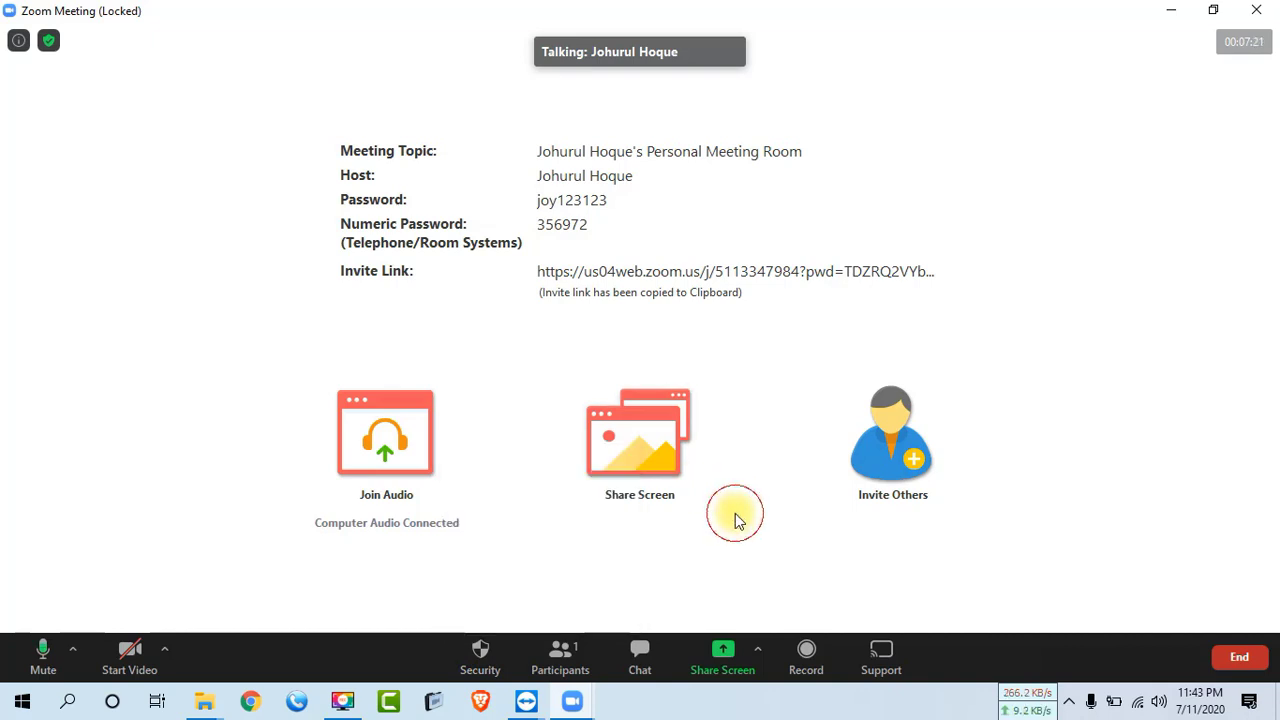